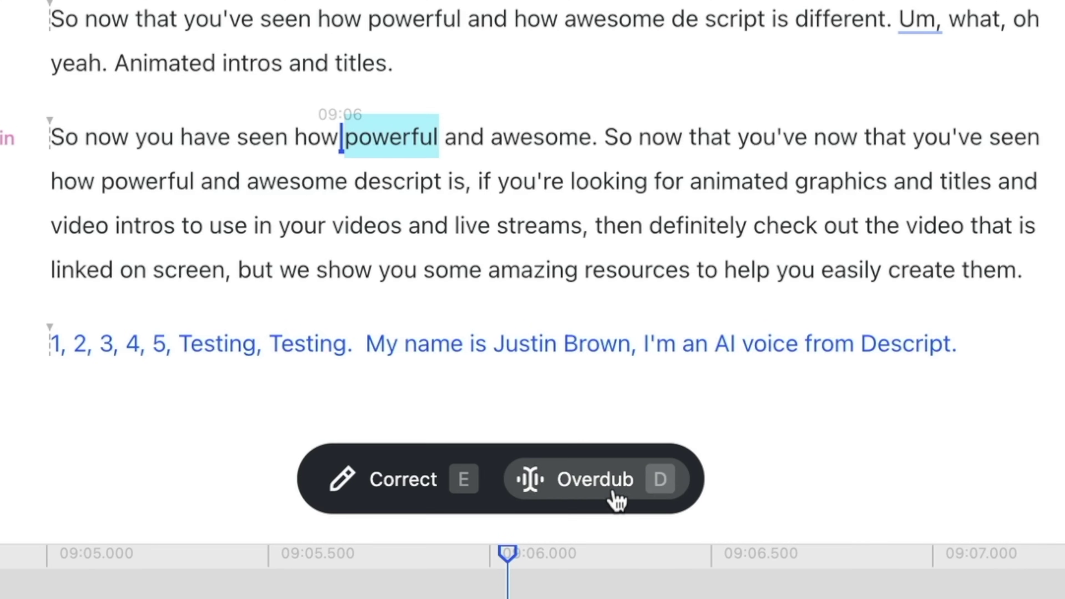
Step: Generate the Overdub audio so the struck-out 'powerful' is replaced by 'amazing'
{"action": "left_click", "coordinate": [565, 64]}
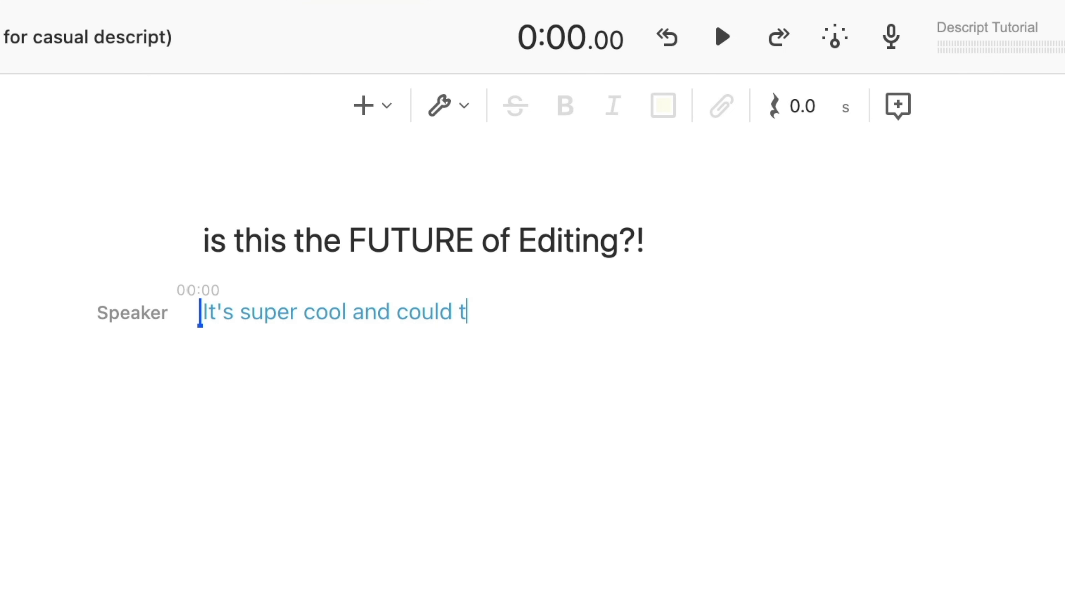
Step: Add the line 'It's super cool and could totally transform the way we currently edit videos.' for the presenter and play it
{"action": "type", "text": "super cool and could totally transform the way we currently edit videos."}
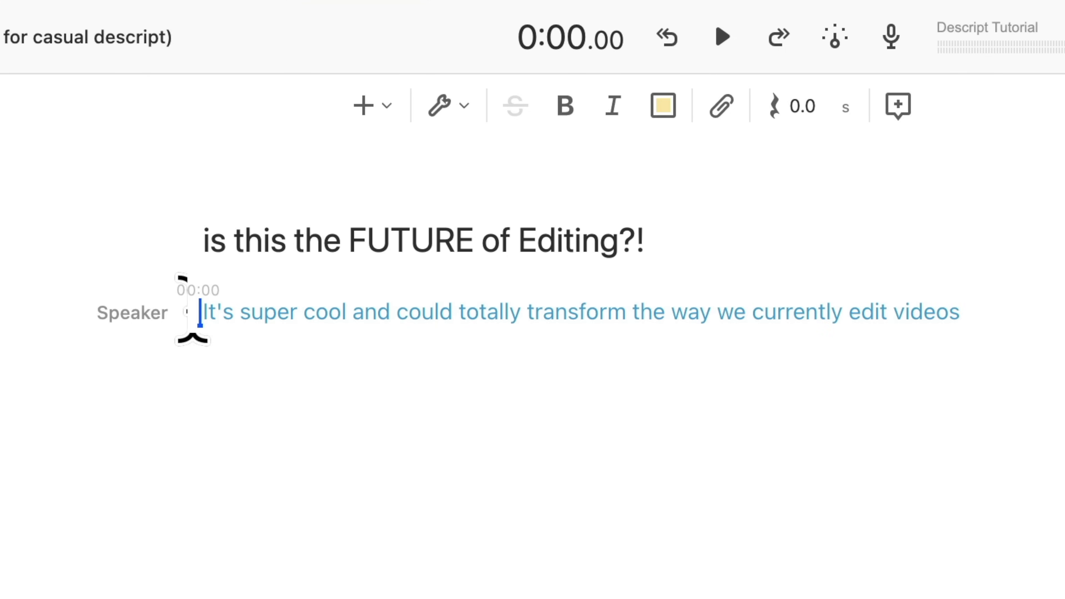
{"action": "left_click", "coordinate": [132, 312]}
{"action": "left_click", "coordinate": [111, 421]}
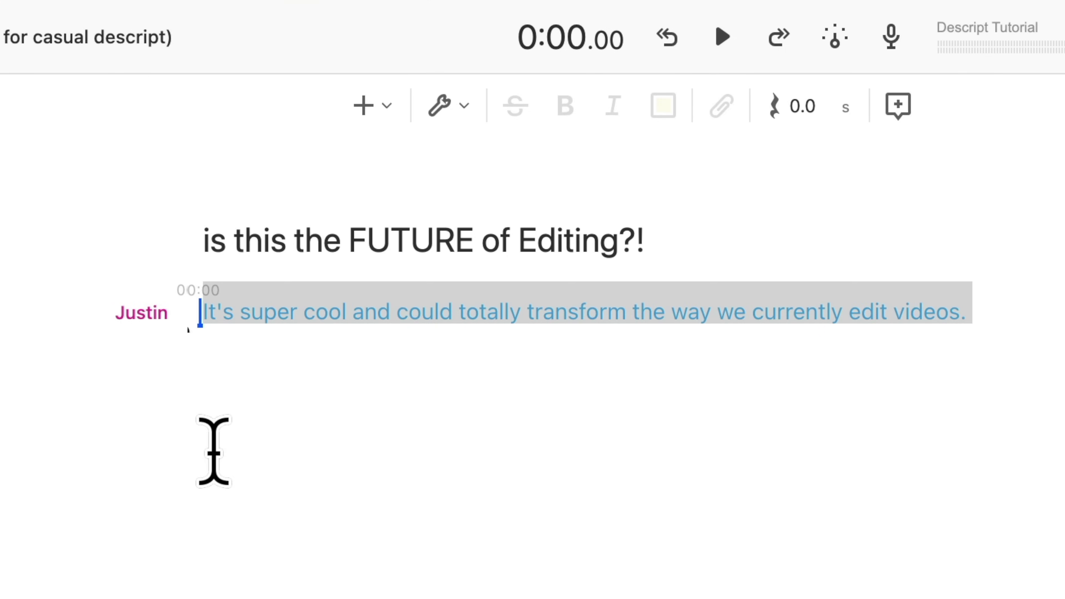
{"action": "key", "text": "space"}
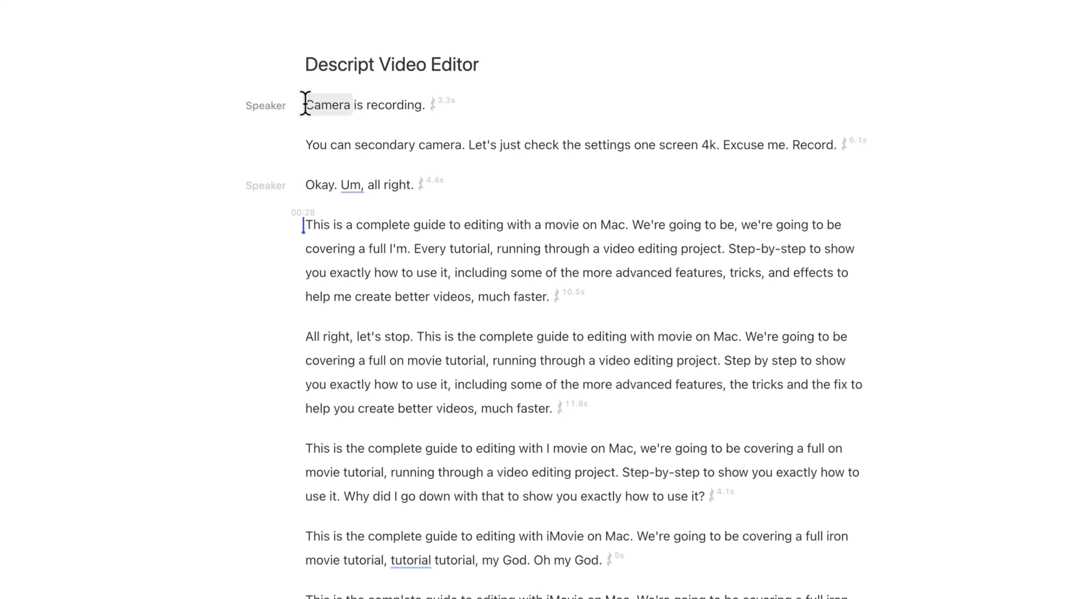
Step: Delete the three throwaway opening paragraphs and the four repeated intro takes through 'Oh my God.'
{"action": "left_click_drag", "start_coordinate": [305, 104], "coordinate": [495, 198]}
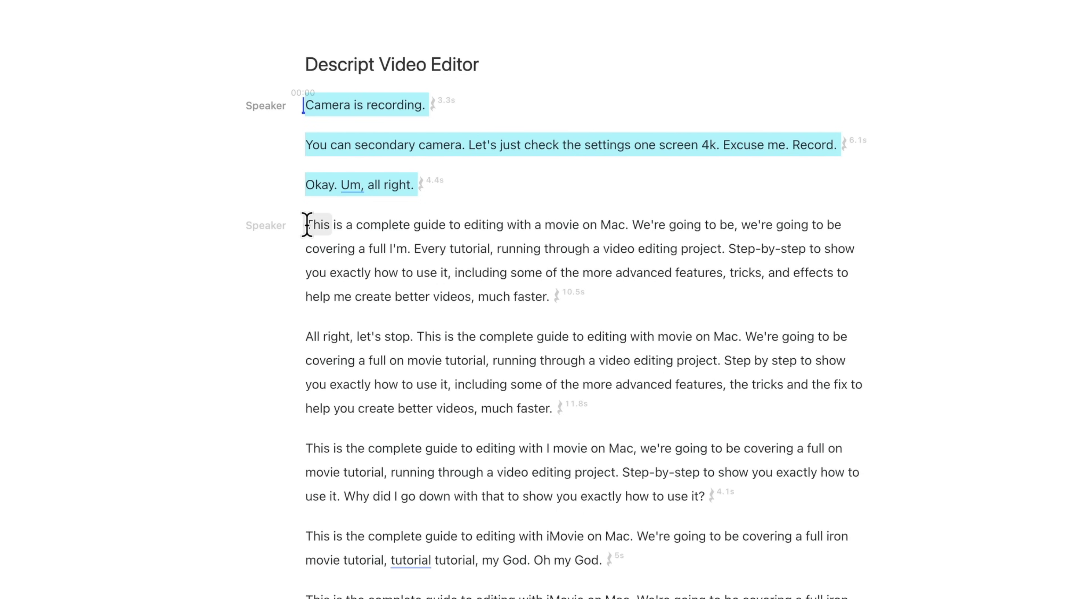
{"action": "key", "text": "BackSpace"}
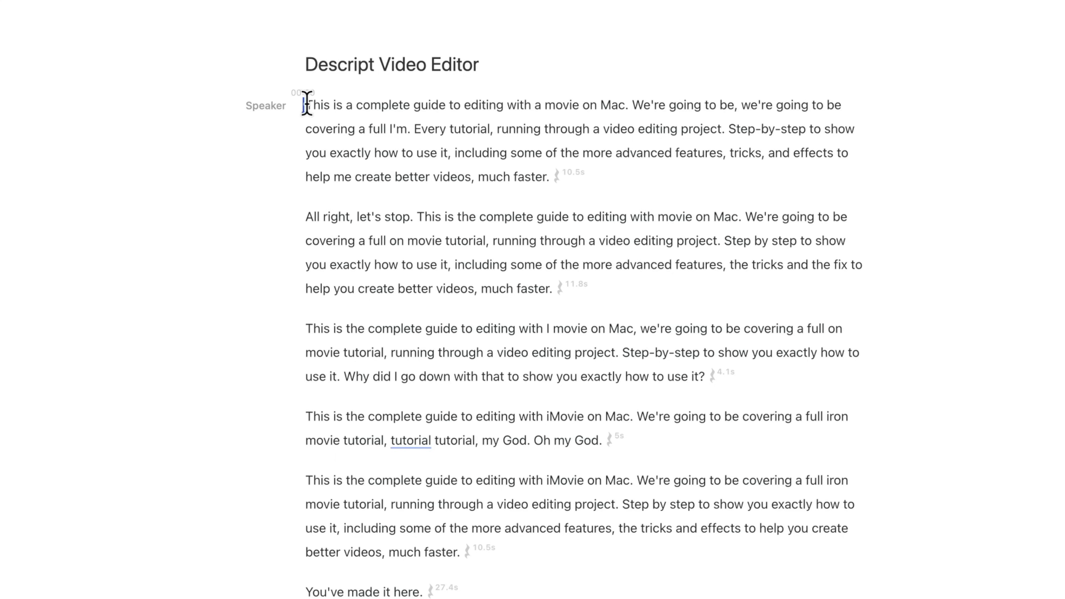
{"action": "left_click_drag", "start_coordinate": [307, 104], "coordinate": [474, 108]}
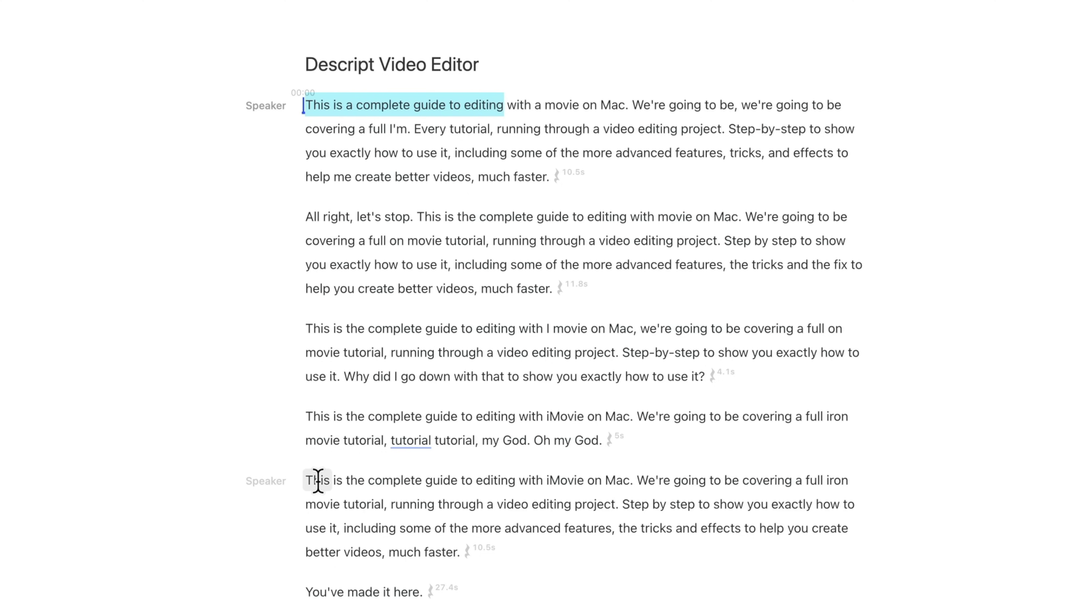
{"action": "left_click", "coordinate": [671, 441]}
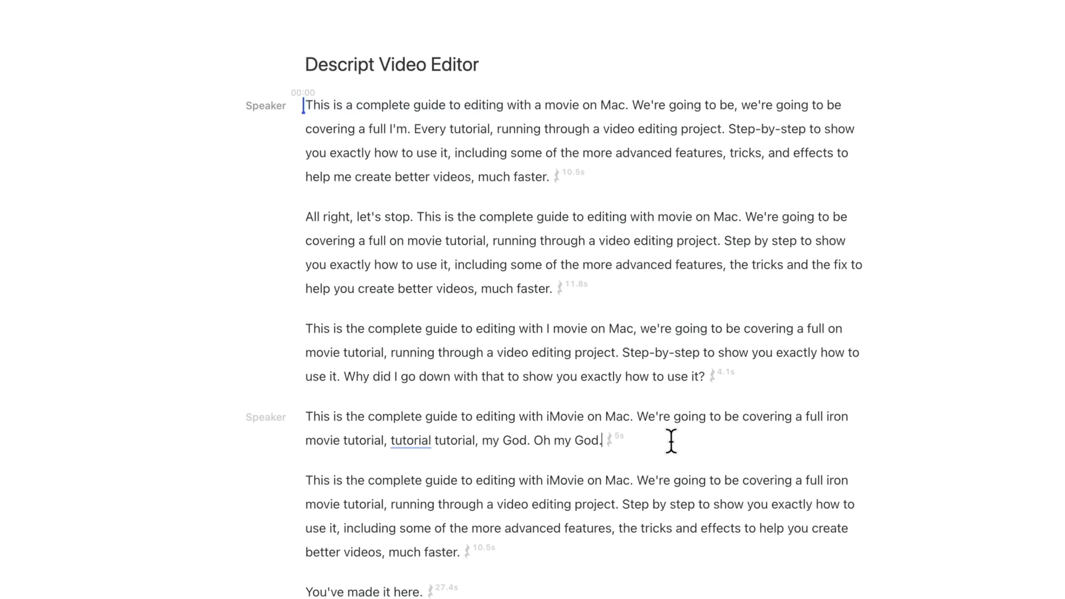
{"action": "left_click", "coordinate": [293, 56], "text": "shift"}
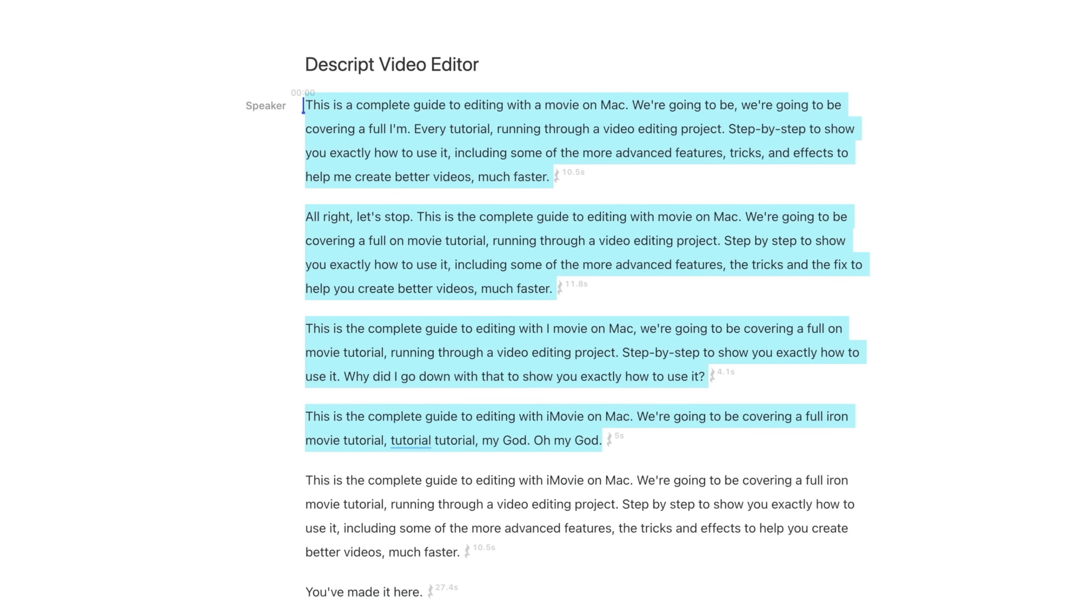
{"action": "key", "text": "BackSpace"}
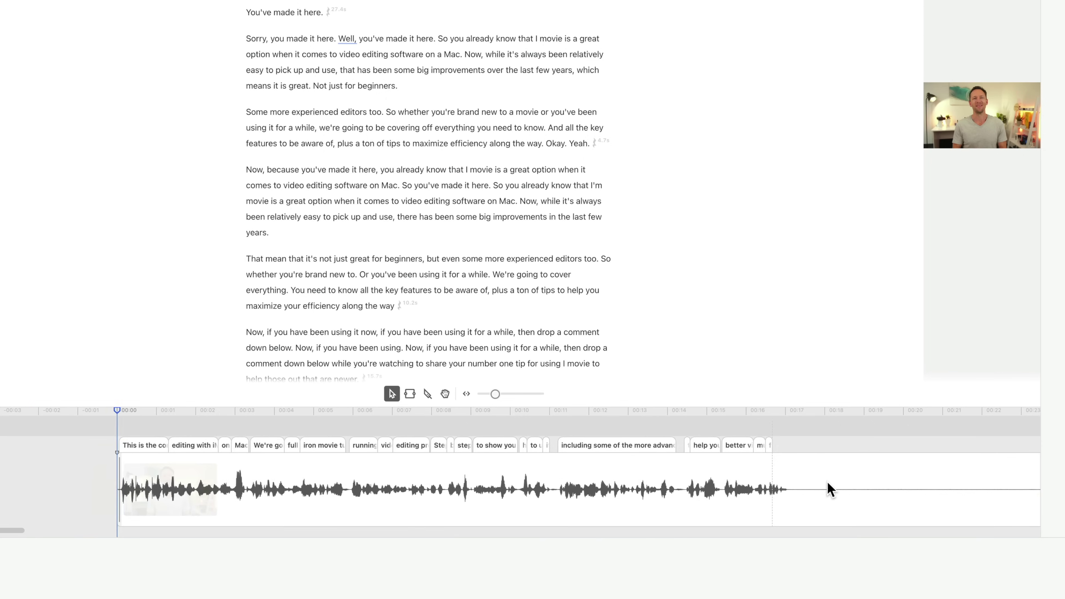
{"action": "scroll", "coordinate": [828, 487], "scroll_direction": "right", "scroll_amount": 5}
{"action": "scroll", "coordinate": [828, 488], "scroll_direction": "right", "scroll_amount": 10}
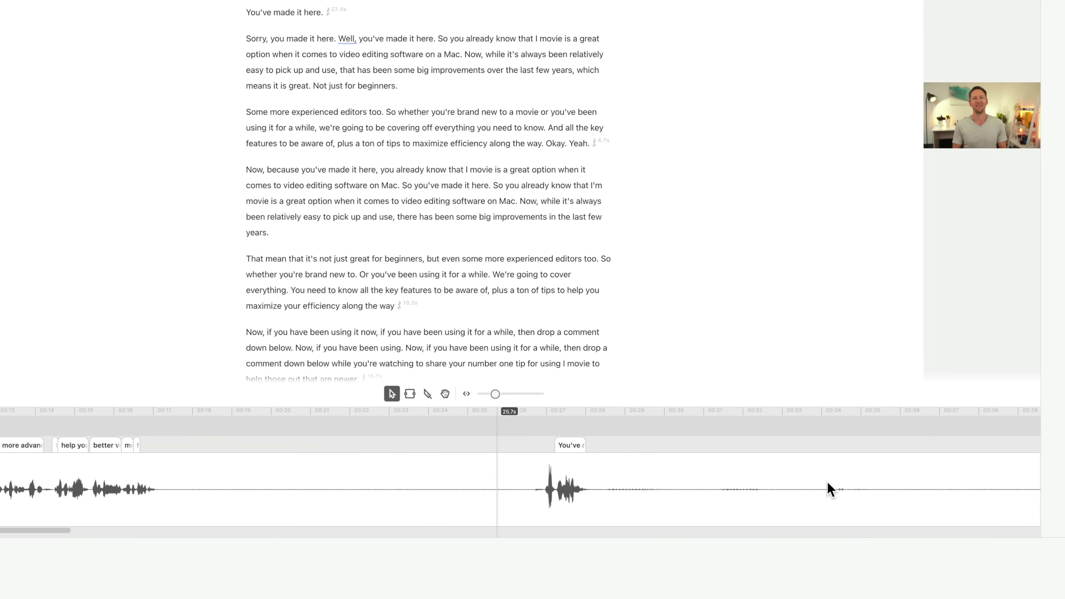
{"action": "scroll", "coordinate": [828, 487], "scroll_direction": "right", "scroll_amount": 8}
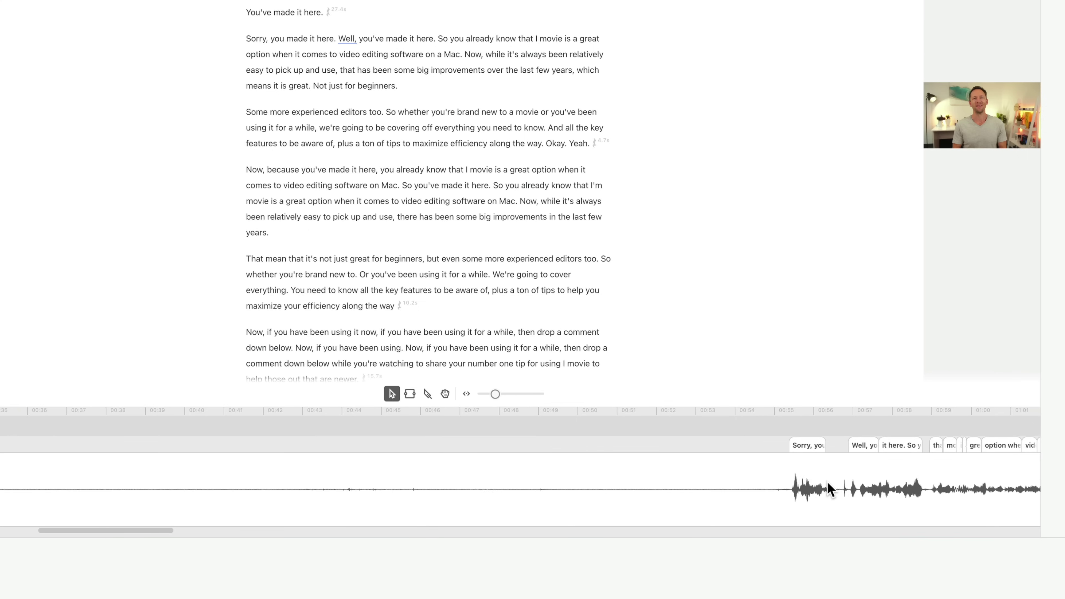
{"action": "scroll", "coordinate": [829, 488], "scroll_direction": "right", "scroll_amount": 1}
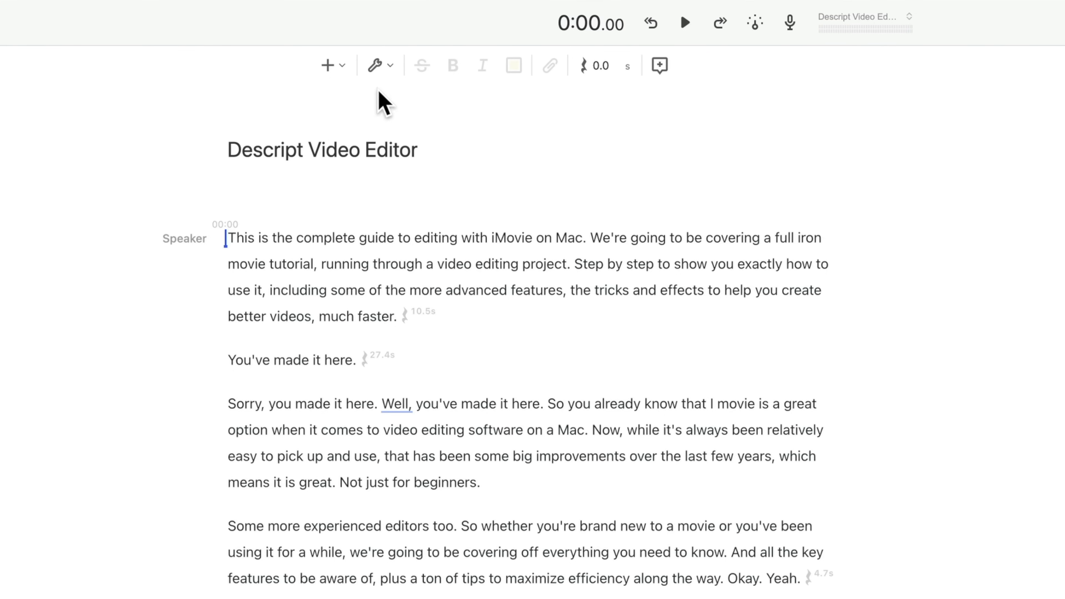
Step: Use Shorten word gaps to cut all seven gaps over 3 seconds down to 0.30 seconds
{"action": "left_click", "coordinate": [384, 71]}
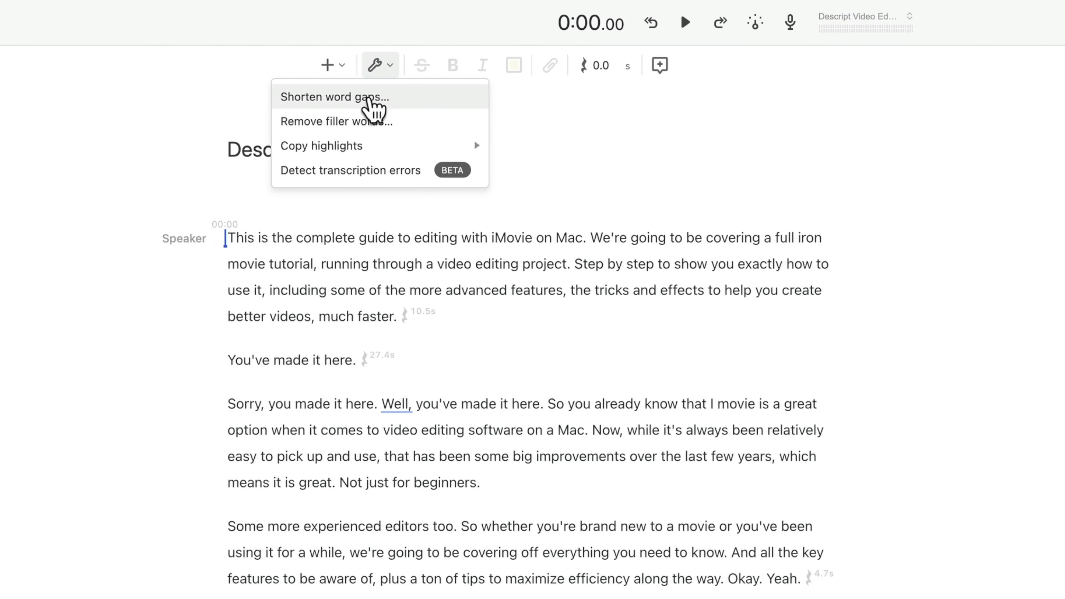
{"action": "left_click", "coordinate": [369, 100]}
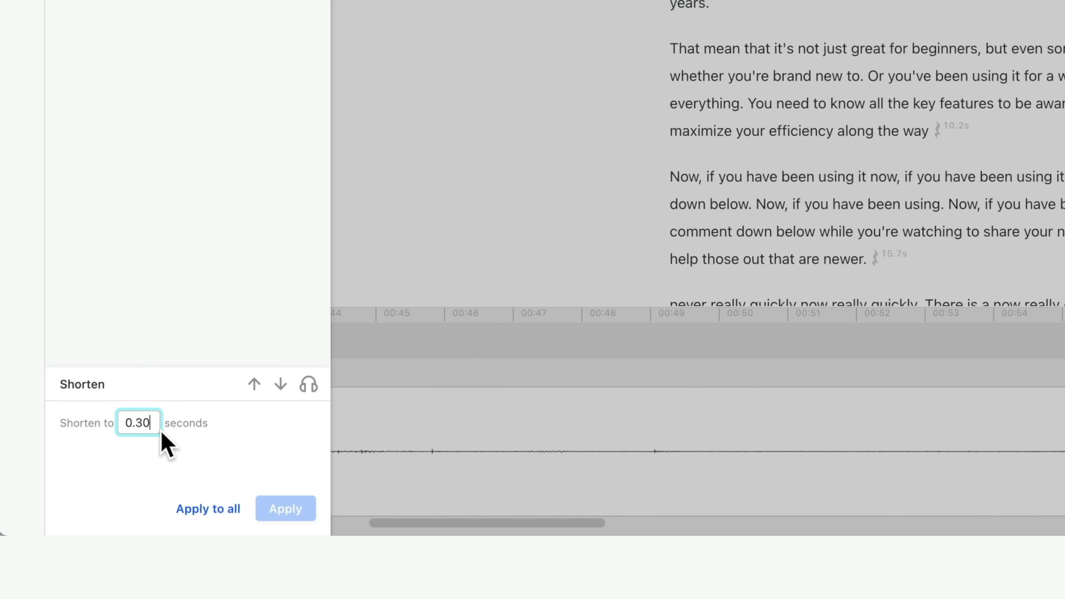
{"action": "left_click", "coordinate": [220, 508]}
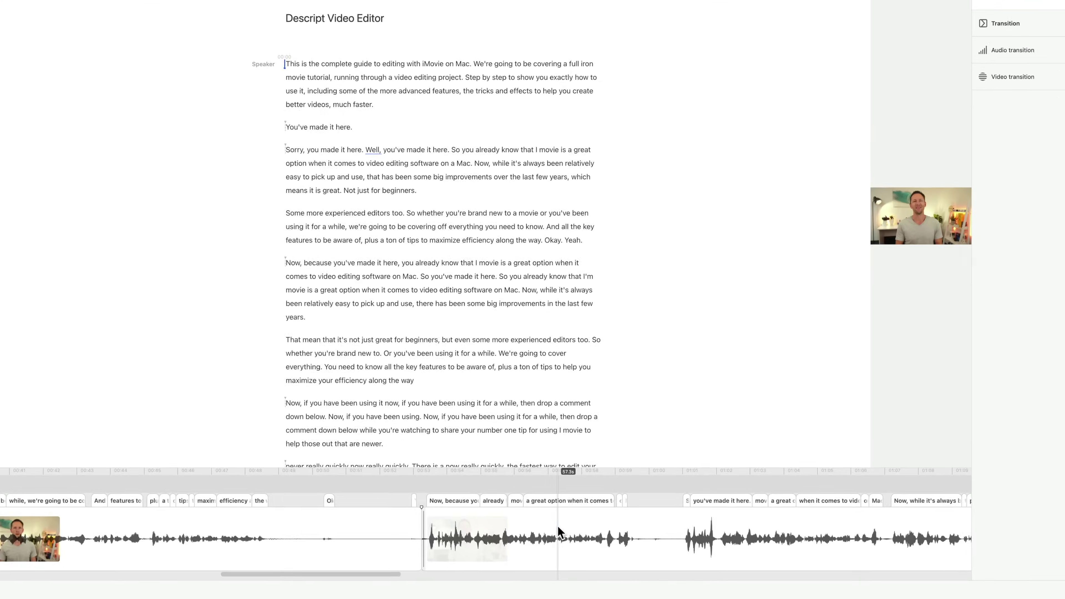
{"action": "scroll", "coordinate": [554, 542], "scroll_direction": "down", "scroll_amount": 5}
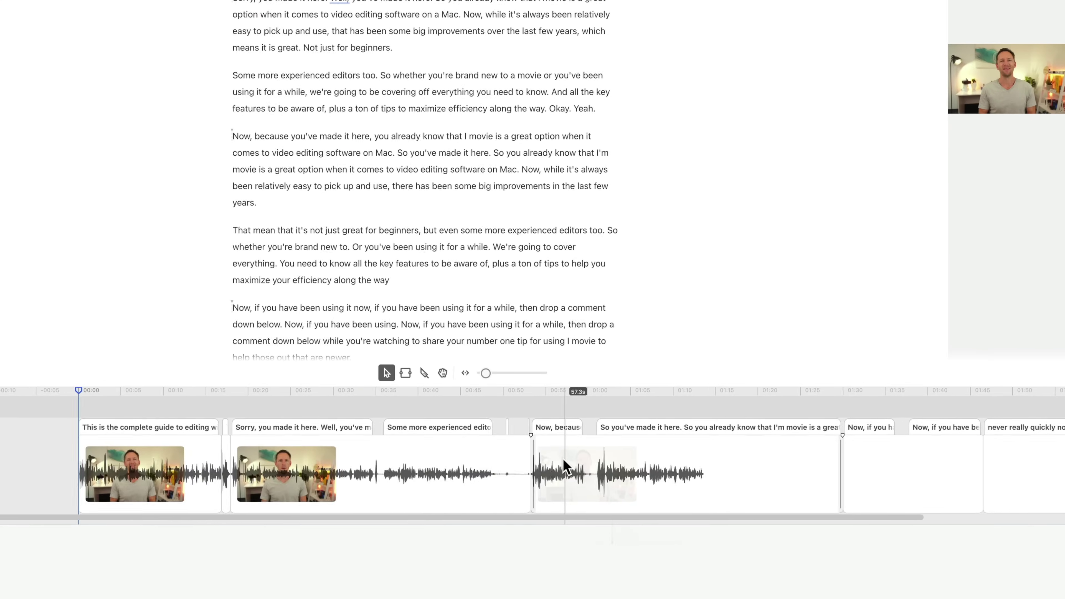
{"action": "scroll", "coordinate": [563, 463], "scroll_direction": "down", "scroll_amount": 3}
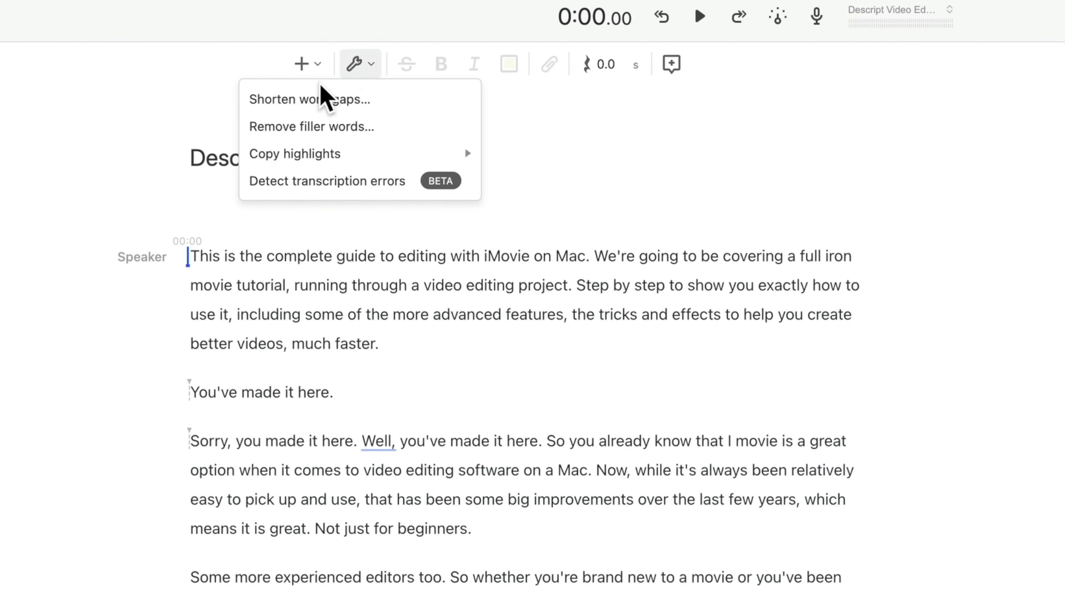
Step: Find the 'Uh, Ron button.' line through Remove filler words and delete it
{"action": "left_click", "coordinate": [333, 126]}
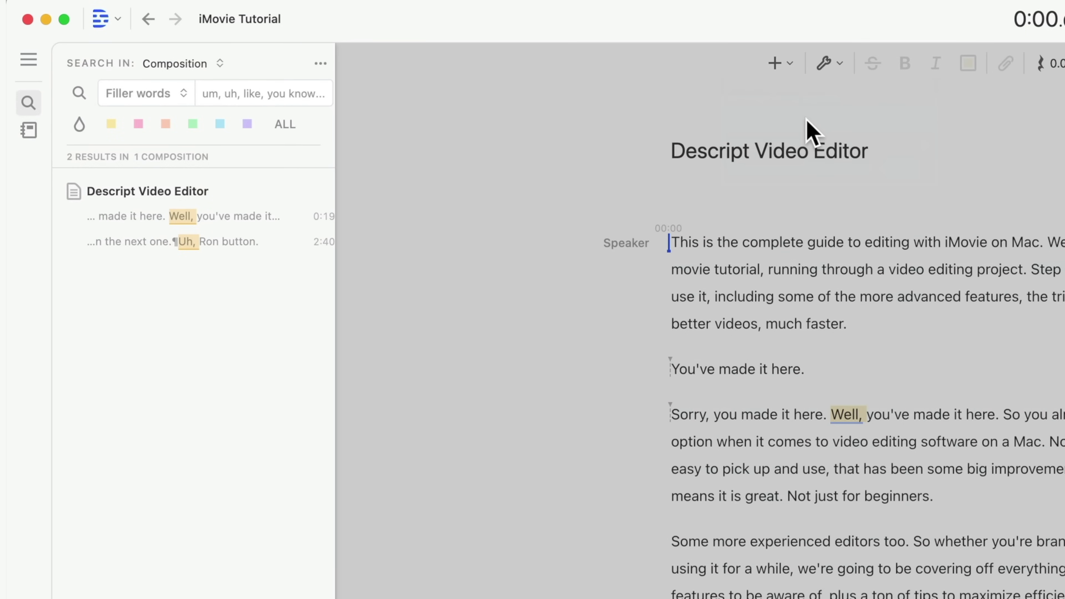
{"action": "left_click", "coordinate": [184, 241]}
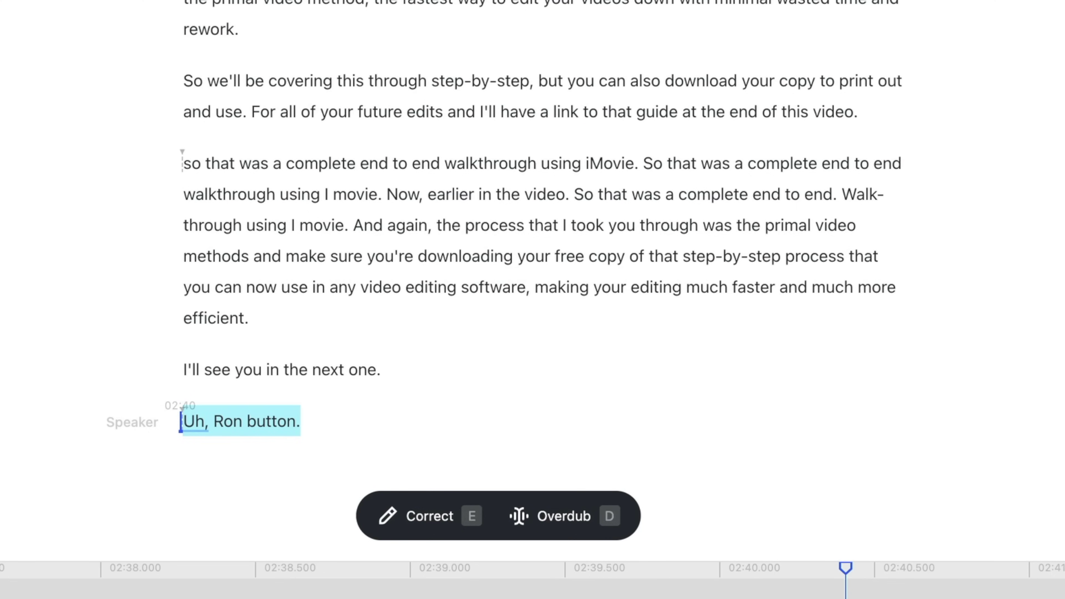
{"action": "key", "text": "BackSpace"}
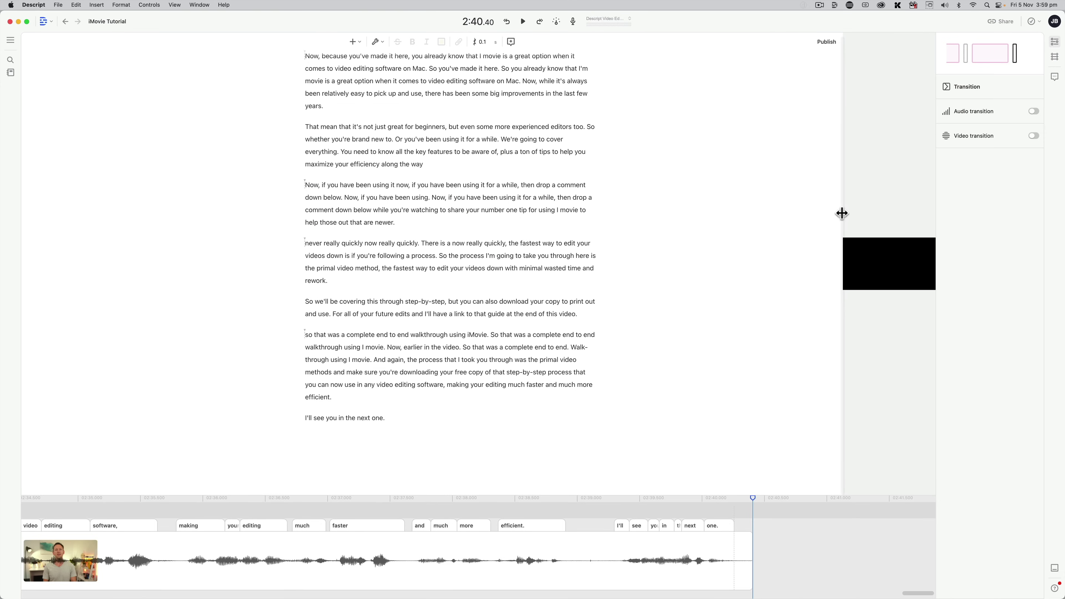
Step: Split the clip right after 'faster' with the Blade tool and trim off 'and much more'
{"action": "left_click_drag", "start_coordinate": [841, 213], "coordinate": [693, 214]}
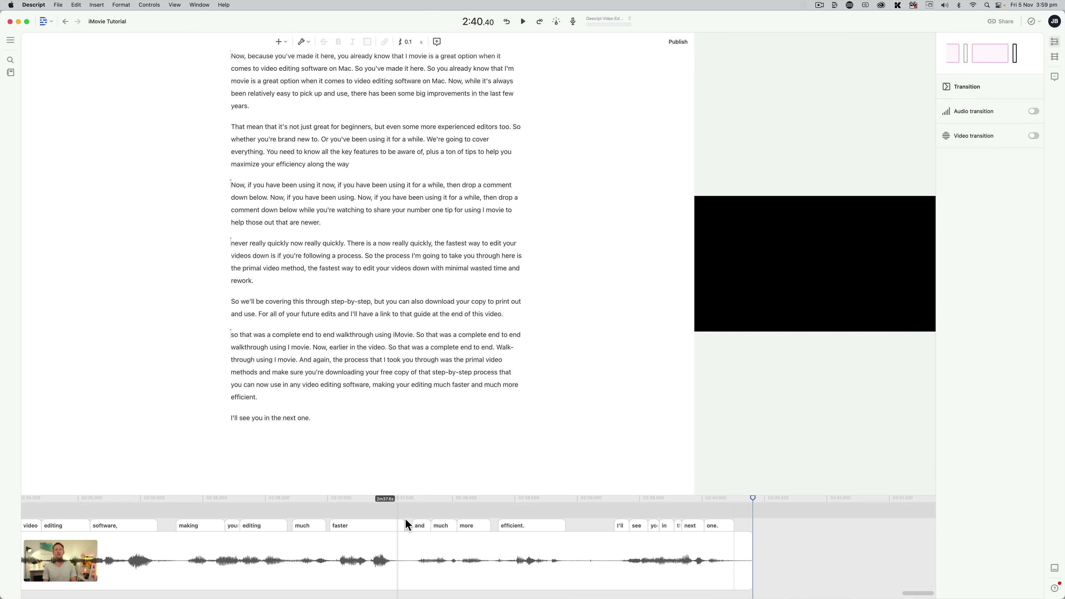
{"action": "left_click", "coordinate": [406, 527]}
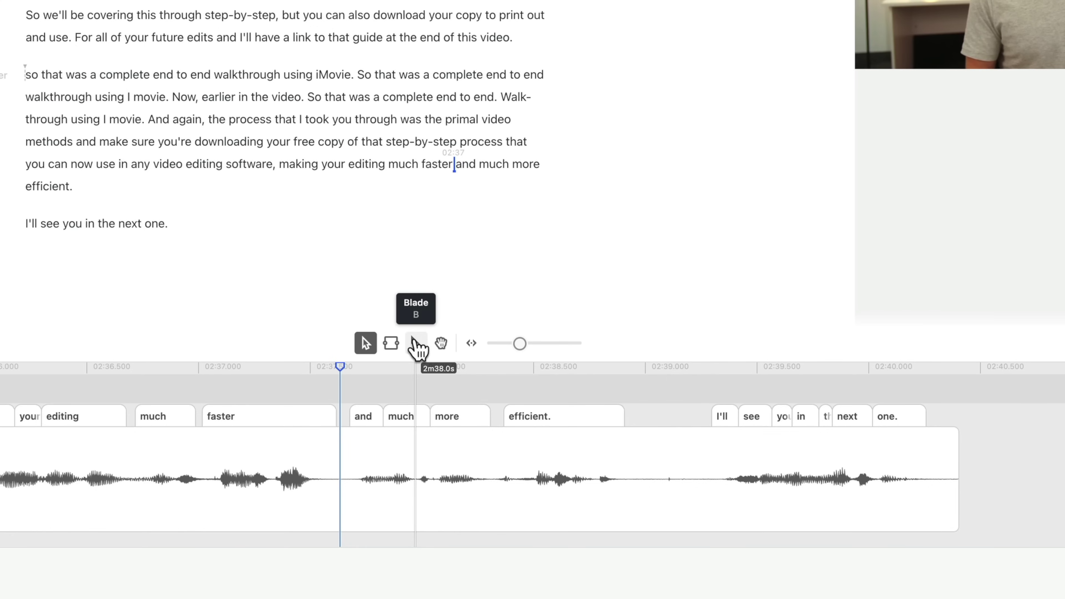
{"action": "left_click", "coordinate": [417, 344]}
{"action": "left_click", "coordinate": [339, 482]}
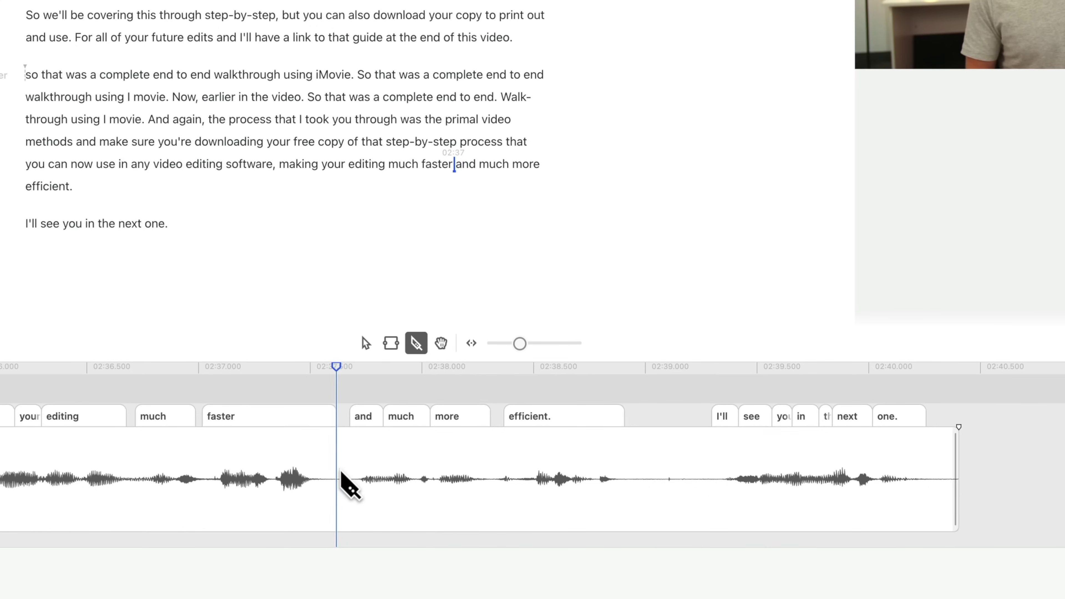
{"action": "left_click", "coordinate": [365, 343]}
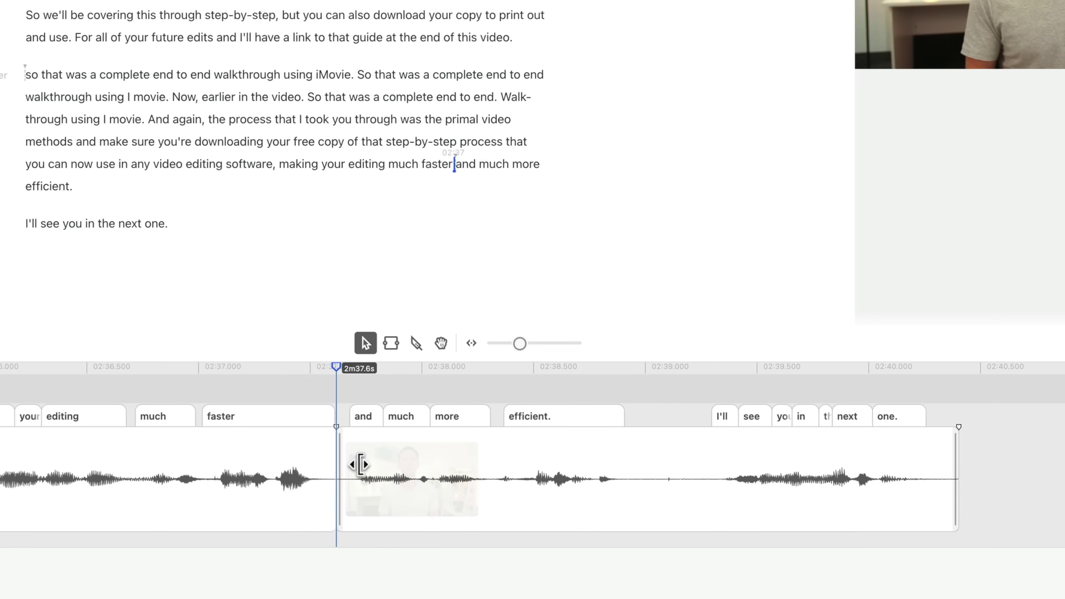
{"action": "left_click_drag", "start_coordinate": [359, 464], "coordinate": [508, 462]}
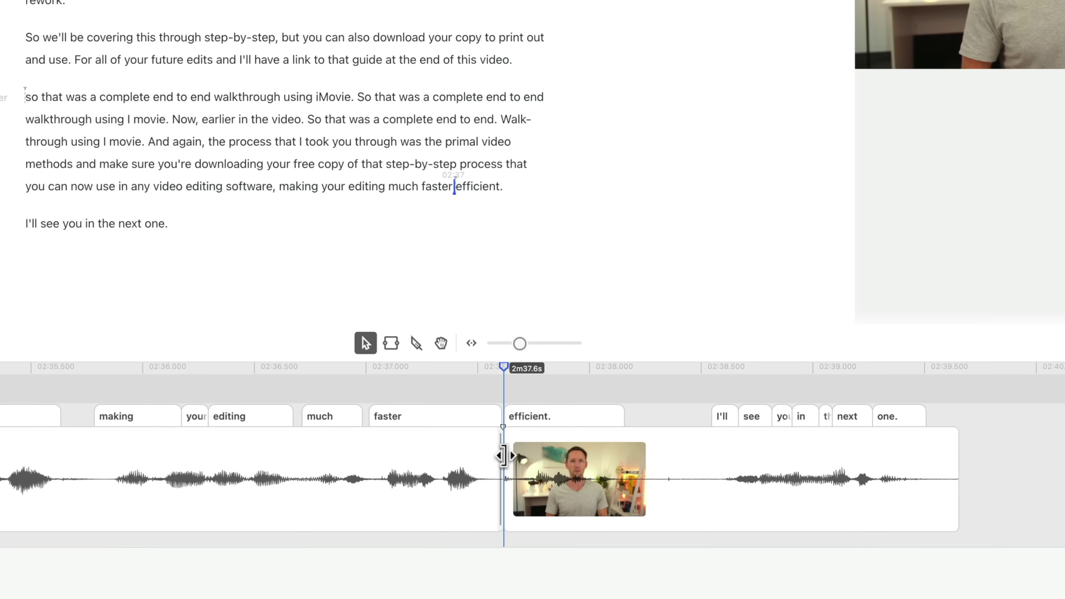
Step: Replace the title clip's text with the presenter's name
{"action": "double_click", "coordinate": [513, 305]}
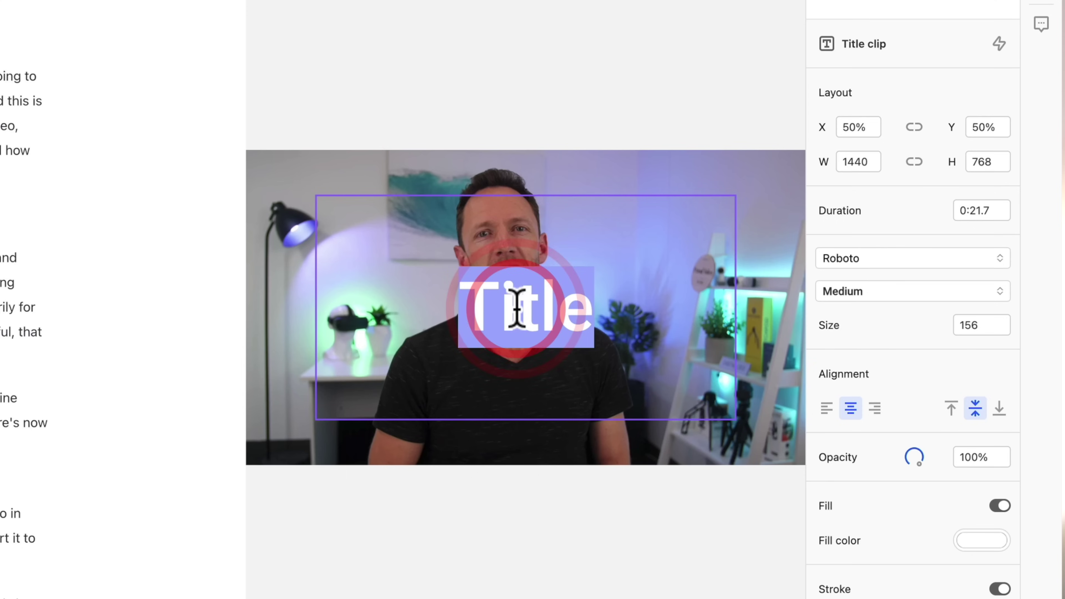
{"action": "type", "text": "Justin Brown"}
{"action": "left_click_drag", "start_coordinate": [703, 300], "coordinate": [333, 310]}
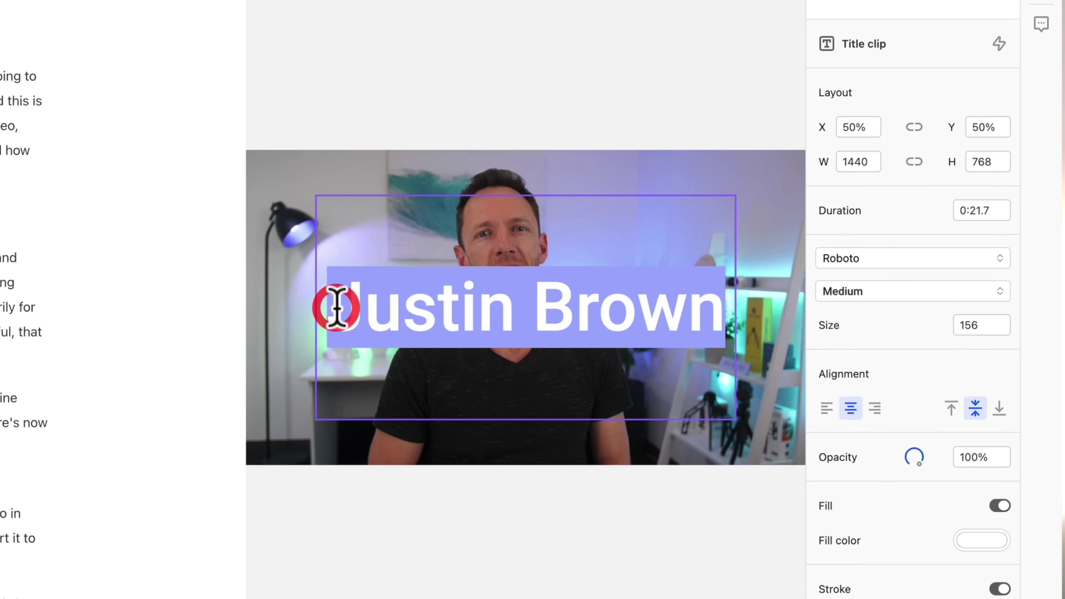
Step: Open the font list for the title clip's text
{"action": "left_click", "coordinate": [960, 257]}
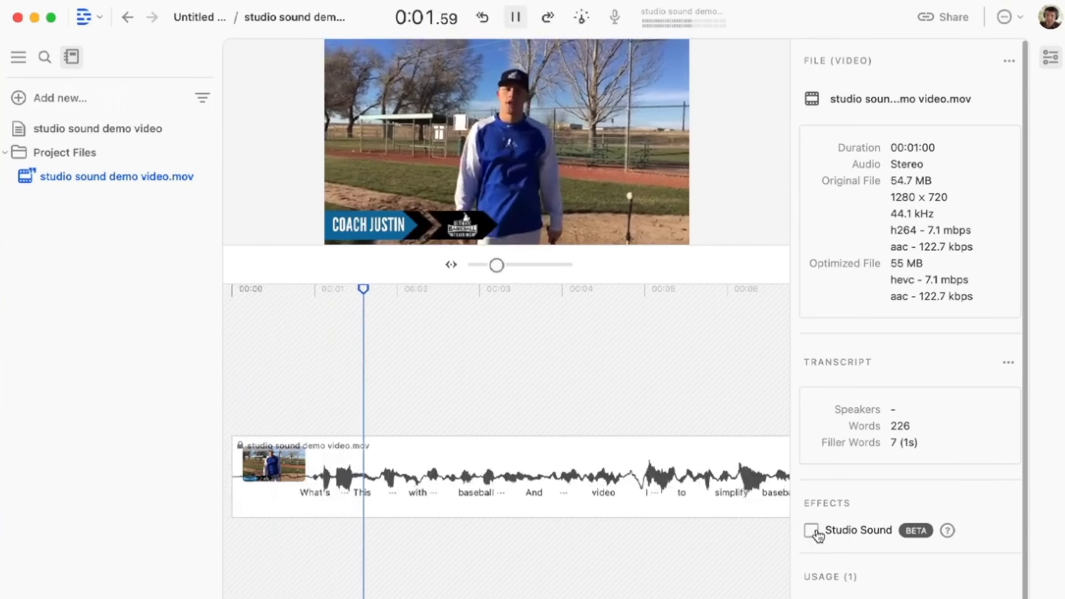
Step: Turn on Studio Sound under Effects for the studio sound demo video
{"action": "left_click", "coordinate": [811, 530]}
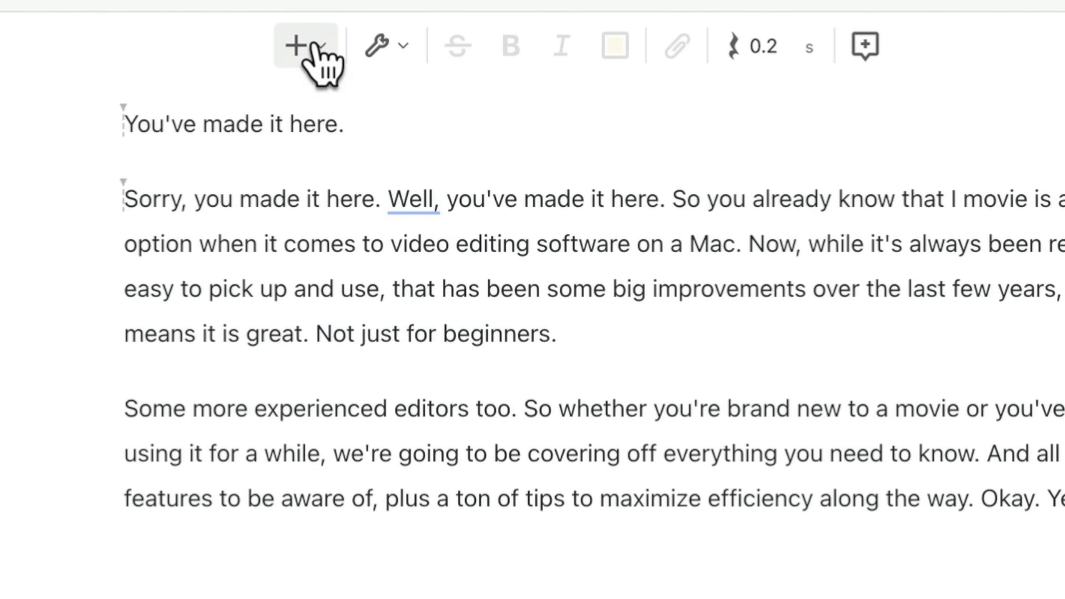
Step: Insert a Fancy Captions clip and nudge its captions lower to Y 89%
{"action": "left_click", "coordinate": [317, 46]}
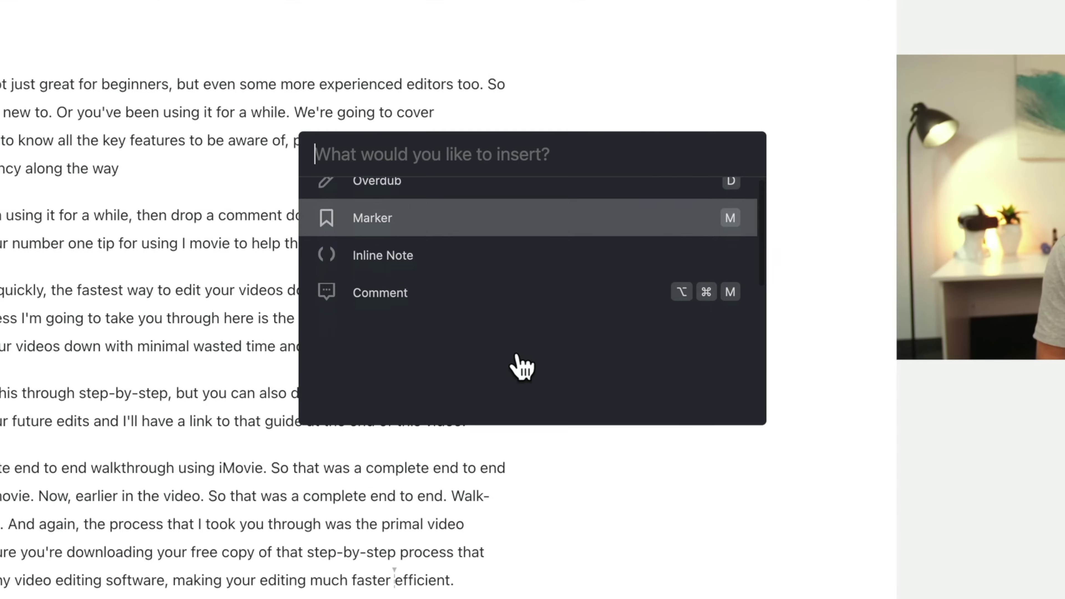
{"action": "scroll", "coordinate": [513, 364], "scroll_direction": "down", "scroll_amount": 3}
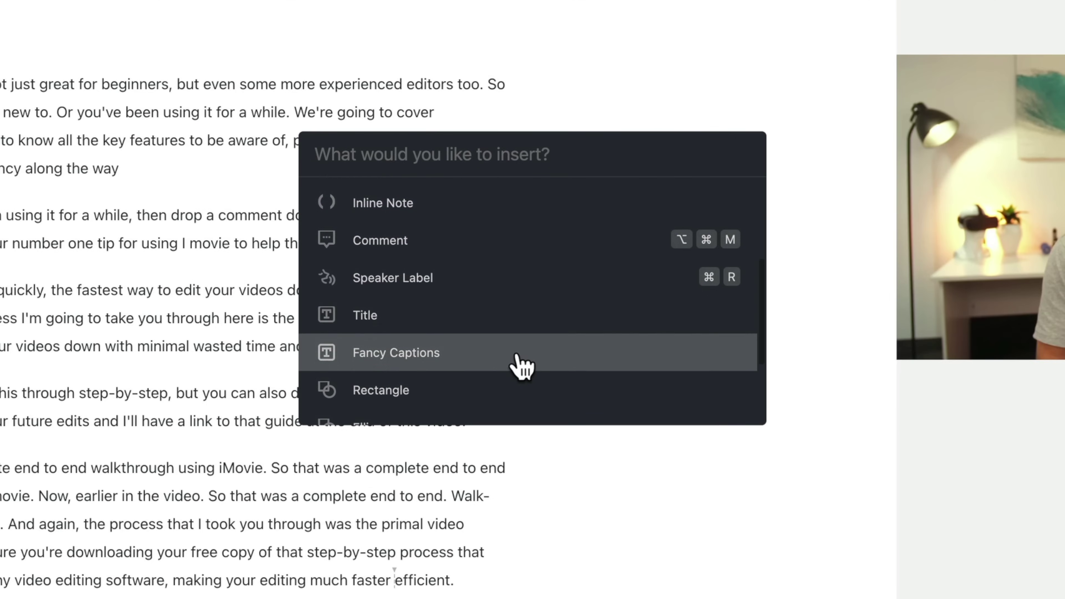
{"action": "scroll", "coordinate": [516, 361], "scroll_direction": "down", "scroll_amount": 1}
{"action": "left_click", "coordinate": [516, 357]}
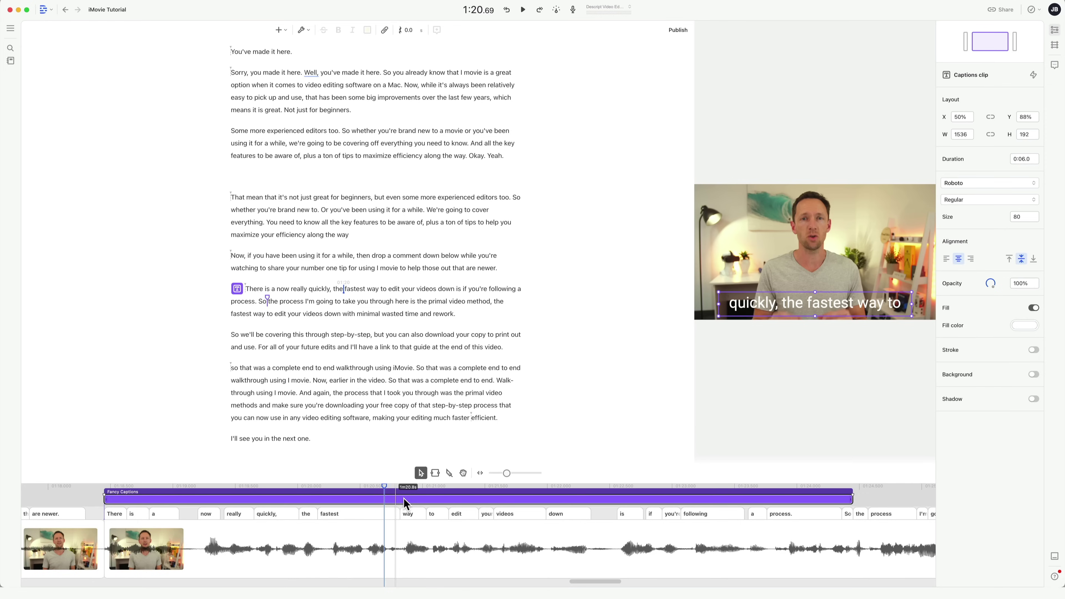
{"action": "left_click", "coordinate": [575, 495]}
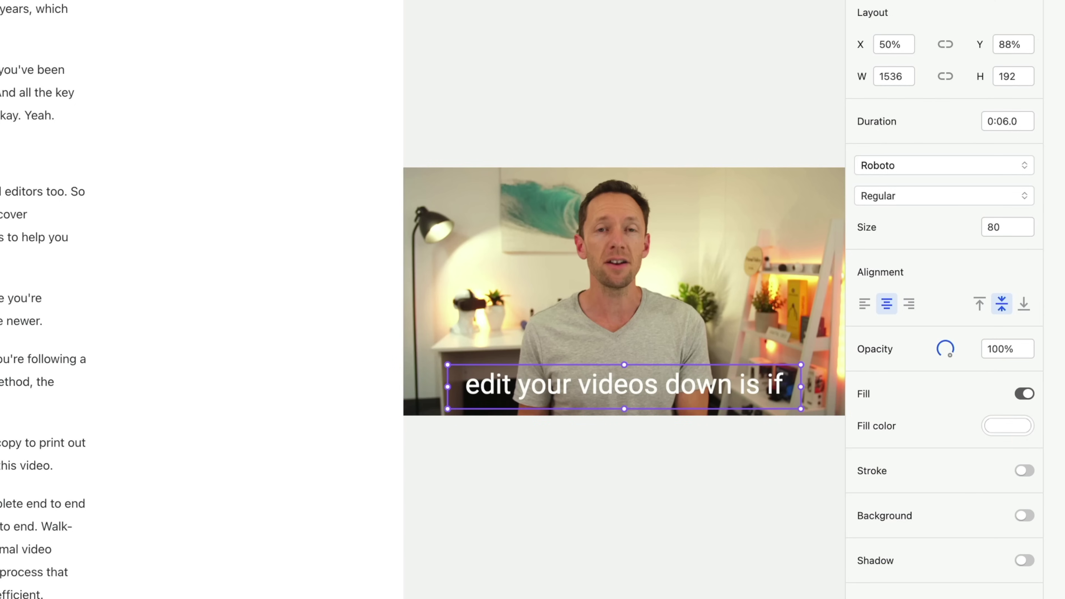
{"action": "mouse_move", "coordinate": [728, 385]}
{"action": "left_mouse_down"}
{"action": "mouse_move", "coordinate": [727, 204]}
{"action": "mouse_move", "coordinate": [730, 387]}
{"action": "left_mouse_up"}
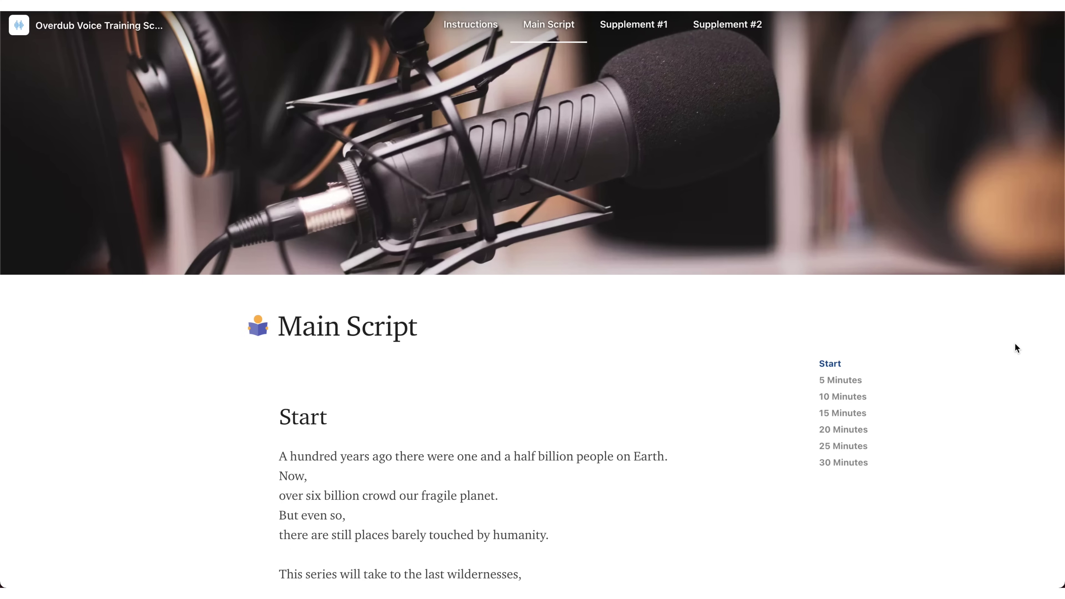
Step: Scroll down through the Overdub Main Script to the polar bear lines
{"action": "scroll", "coordinate": [1015, 344], "scroll_direction": "down", "scroll_amount": 3}
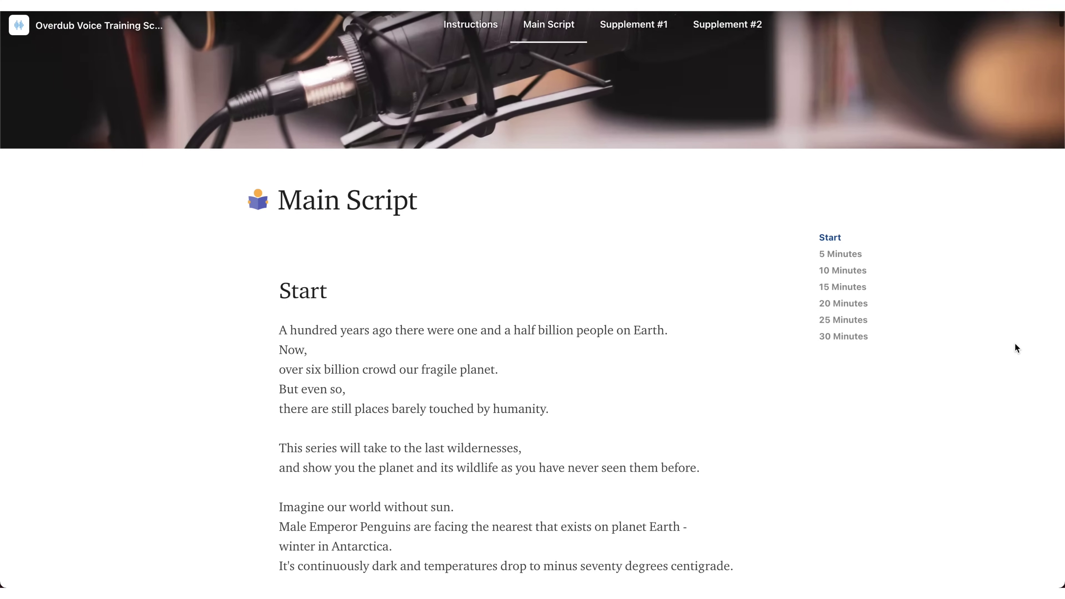
{"action": "scroll", "coordinate": [1015, 348], "scroll_direction": "down", "scroll_amount": 4}
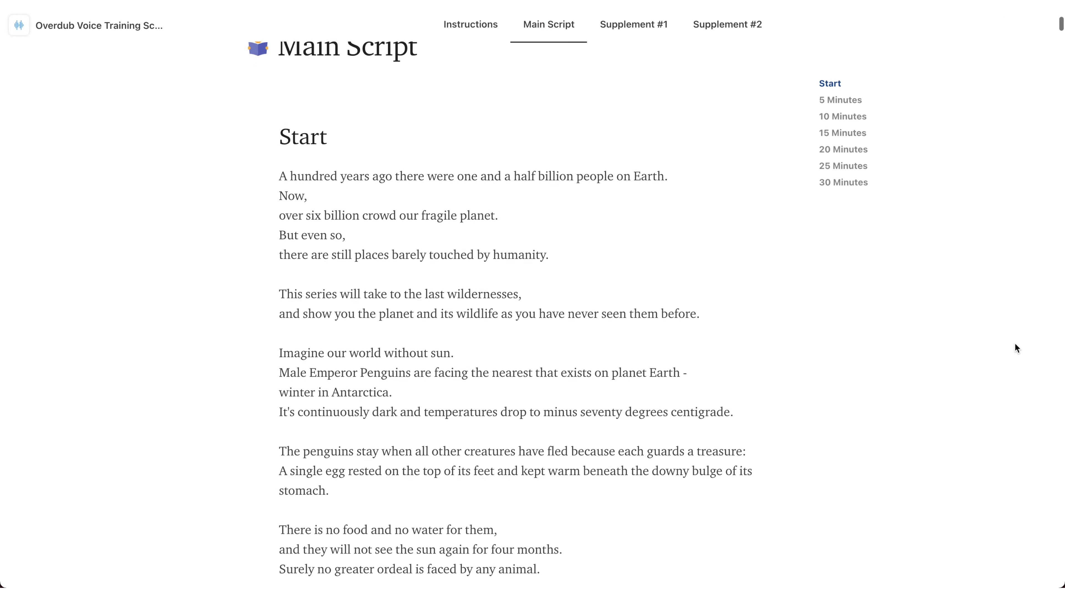
{"action": "scroll", "coordinate": [1015, 348], "scroll_direction": "down", "scroll_amount": 1}
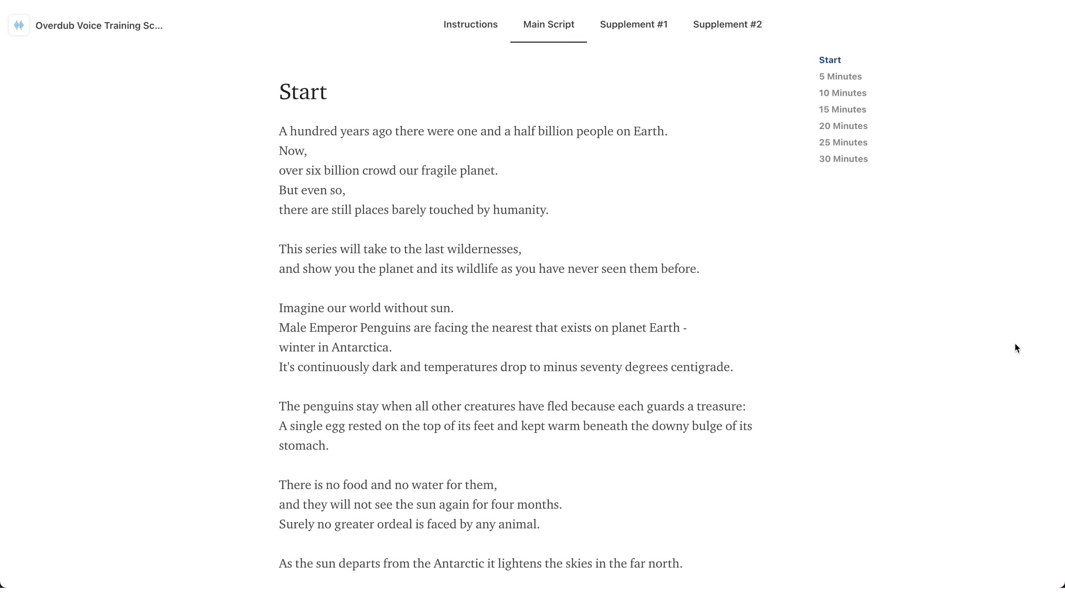
{"action": "scroll", "coordinate": [1015, 348], "scroll_direction": "down", "scroll_amount": 4}
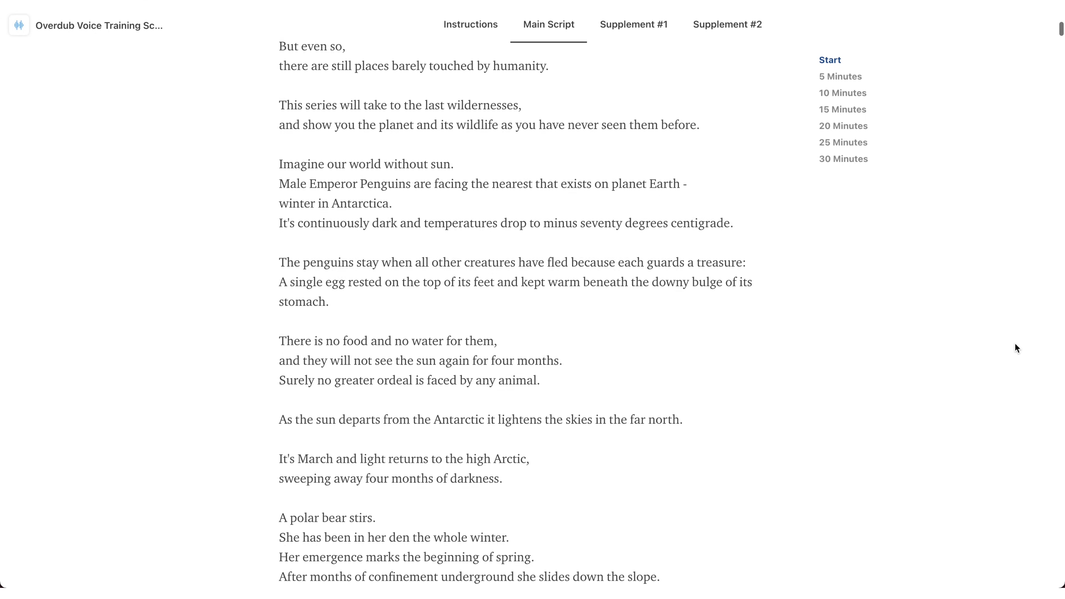
{"action": "scroll", "coordinate": [1014, 344], "scroll_direction": "down", "scroll_amount": 5}
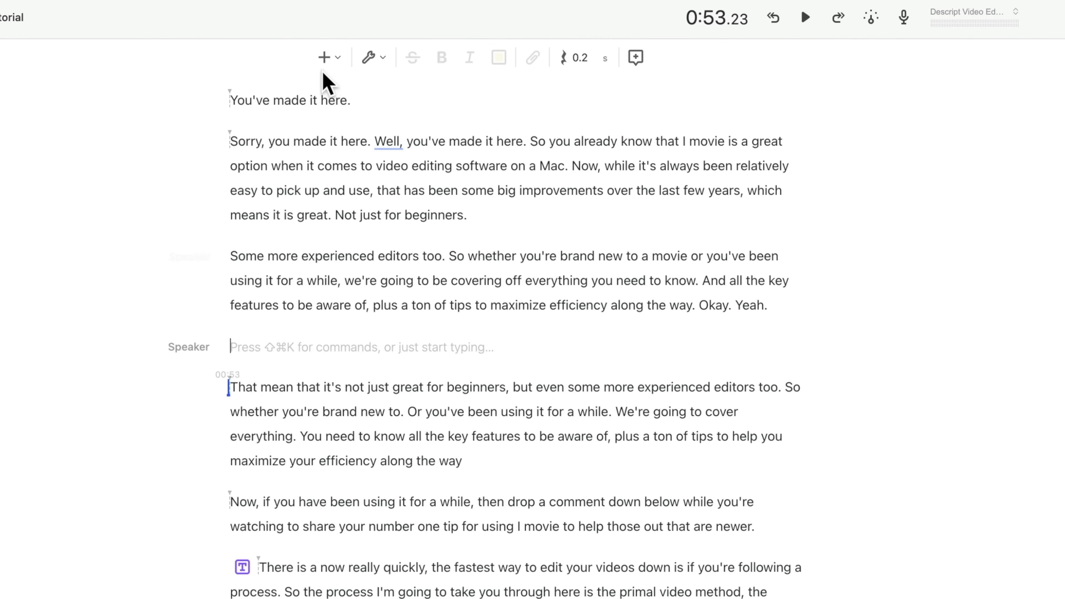
Step: Insert an Overdub block in the presenter's voice reading '1, 2, 3, 4, 5, Testing, Testing'
{"action": "left_click", "coordinate": [323, 57]}
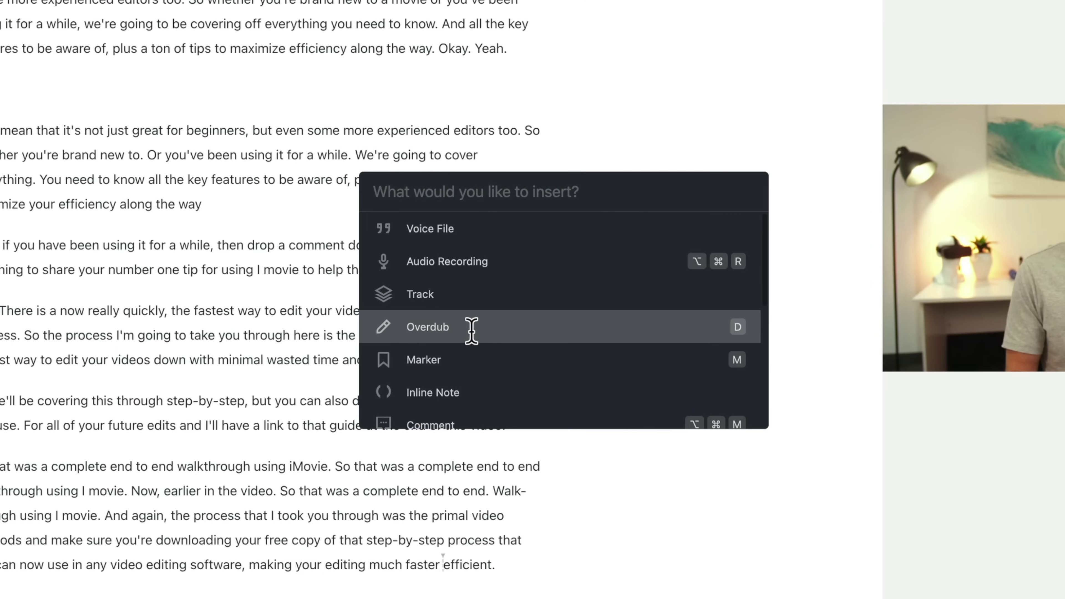
{"action": "left_click", "coordinate": [471, 329]}
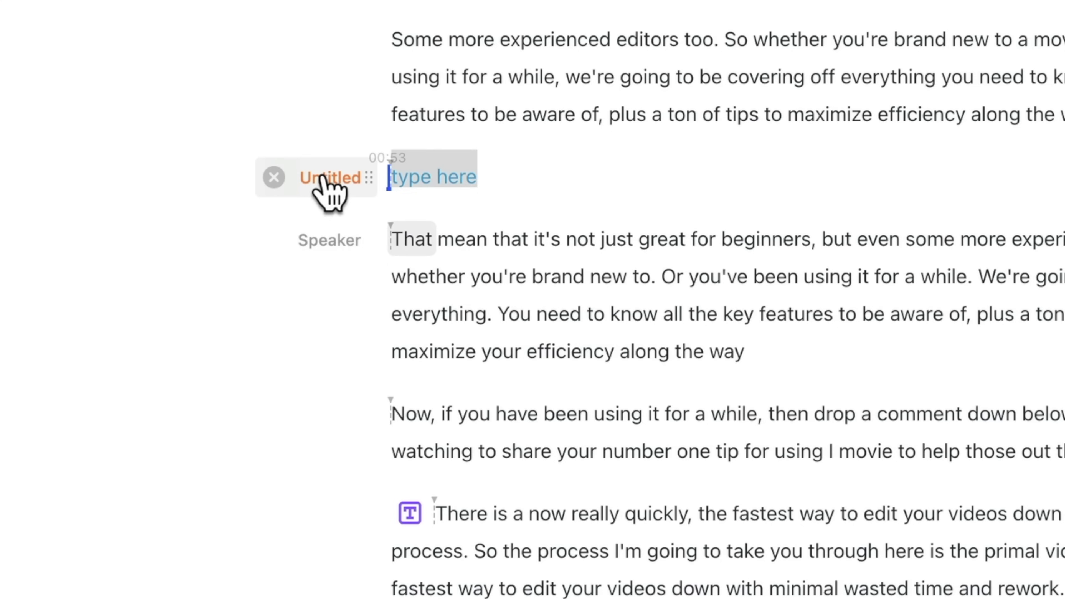
{"action": "left_click", "coordinate": [332, 178]}
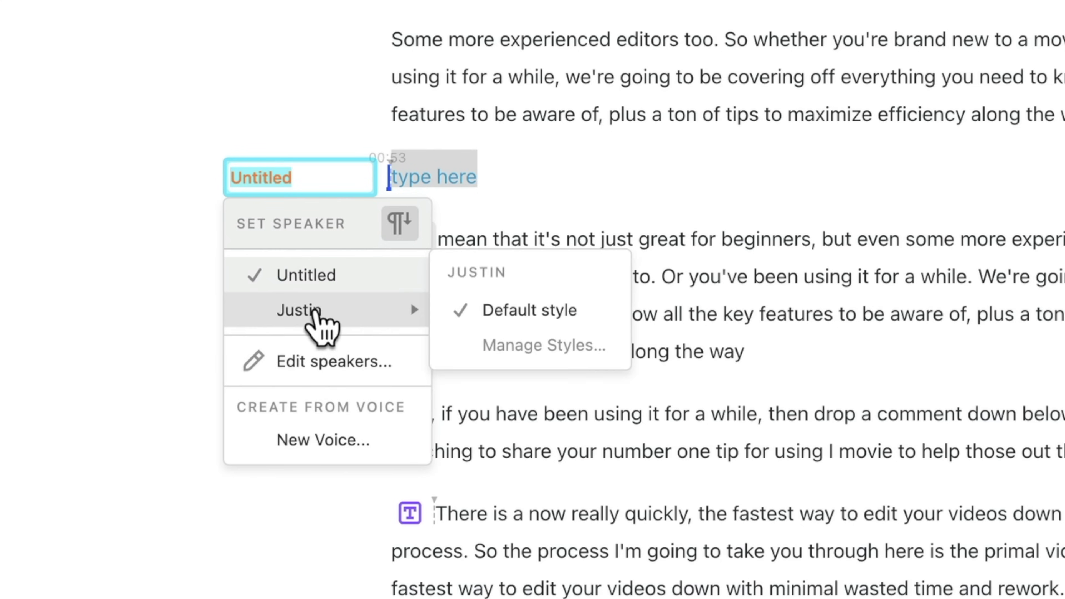
{"action": "left_click", "coordinate": [319, 310]}
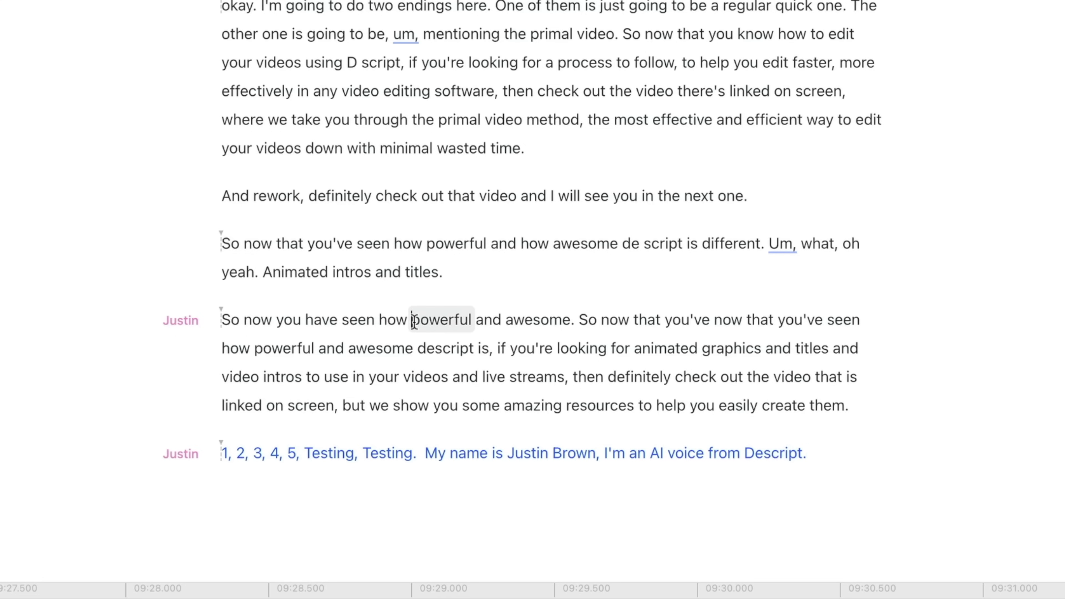
Step: Replace 'powerful' with an Overdub-generated 'amazing' in 'So now you have seen how…'
{"action": "left_click_drag", "start_coordinate": [412, 322], "coordinate": [469, 324]}
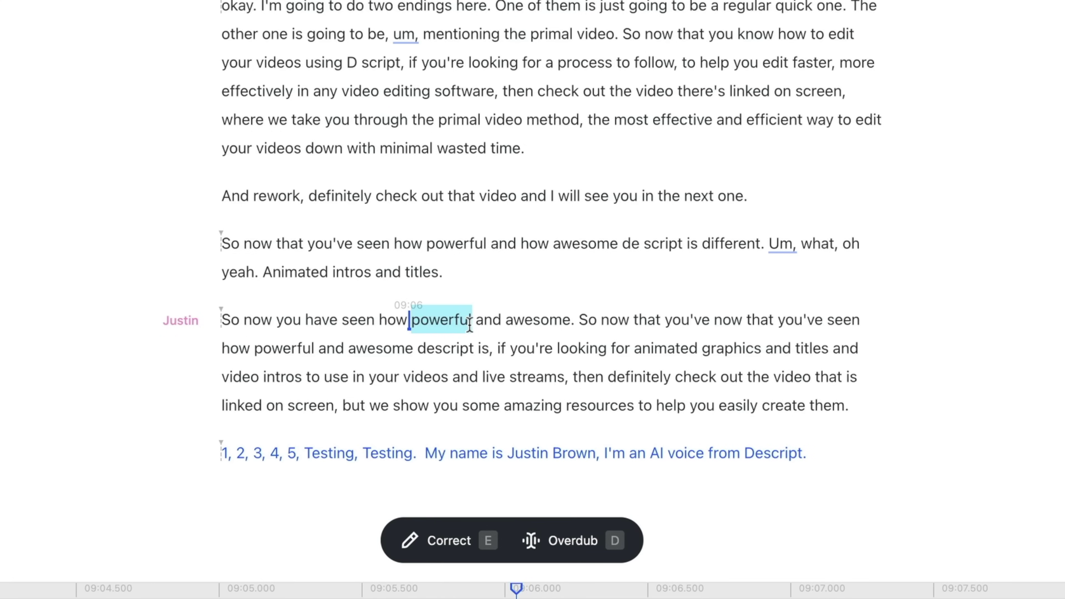
{"action": "left_click", "coordinate": [586, 552]}
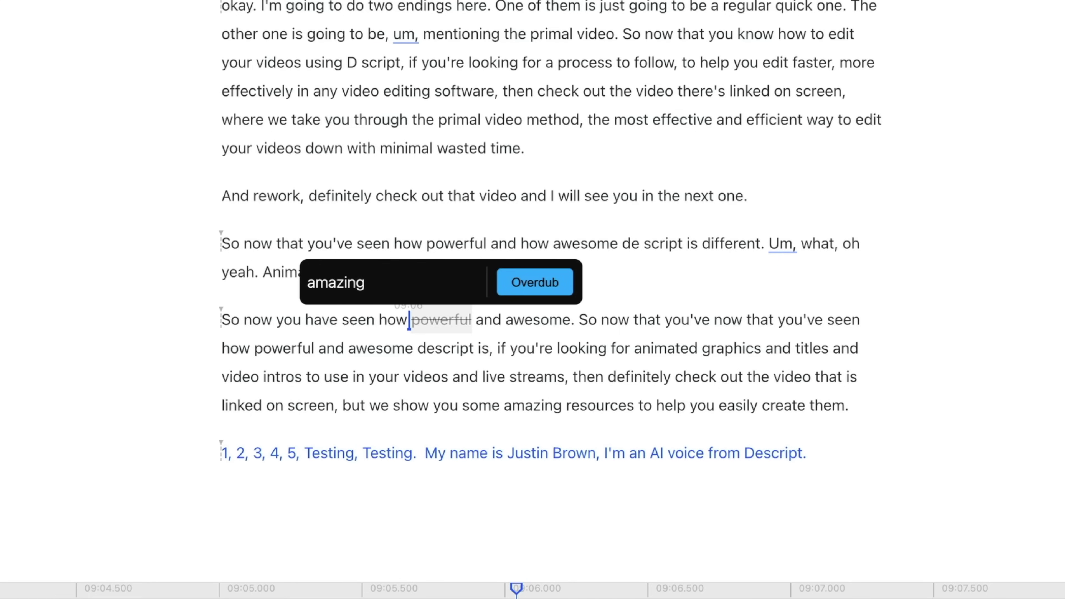
{"action": "left_click", "coordinate": [553, 275]}
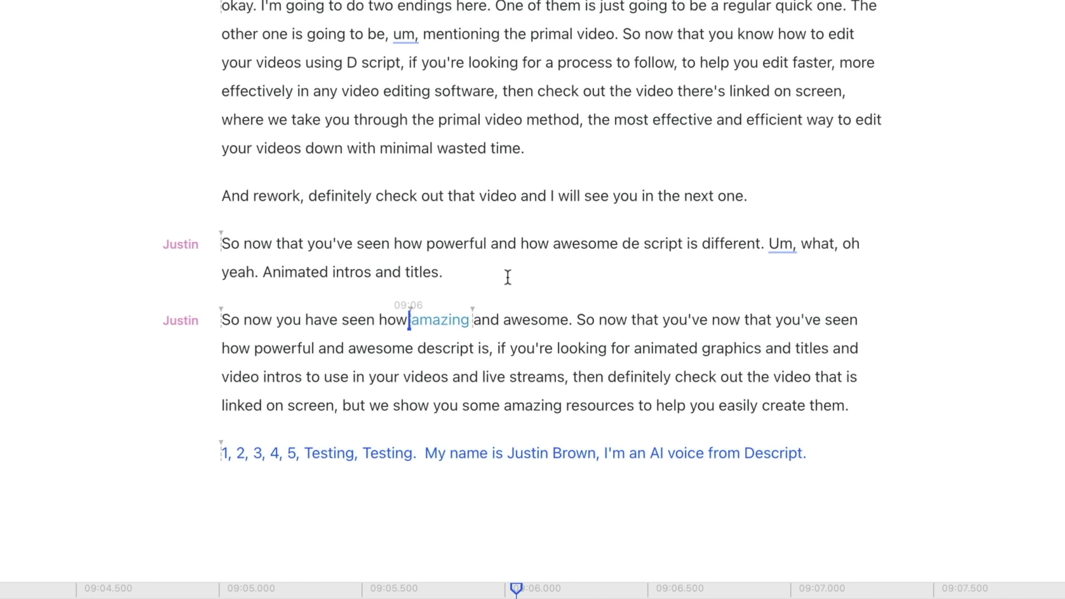
{"action": "left_click", "coordinate": [219, 321]}
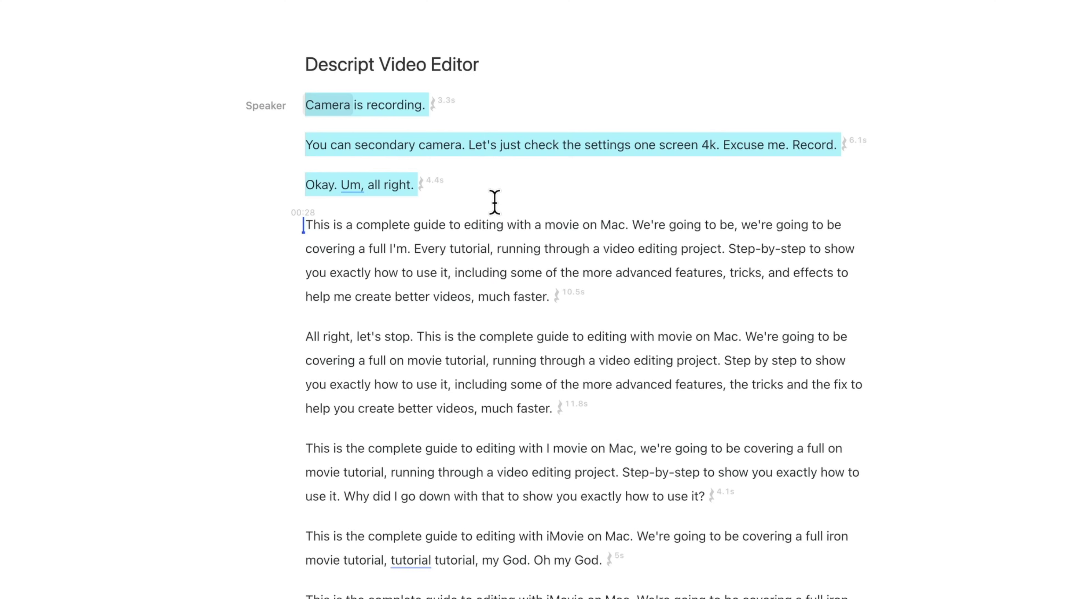
Step: Delete the selected opening chatter paragraphs and a stray phrase from the script
{"action": "key", "text": "BackSpace"}
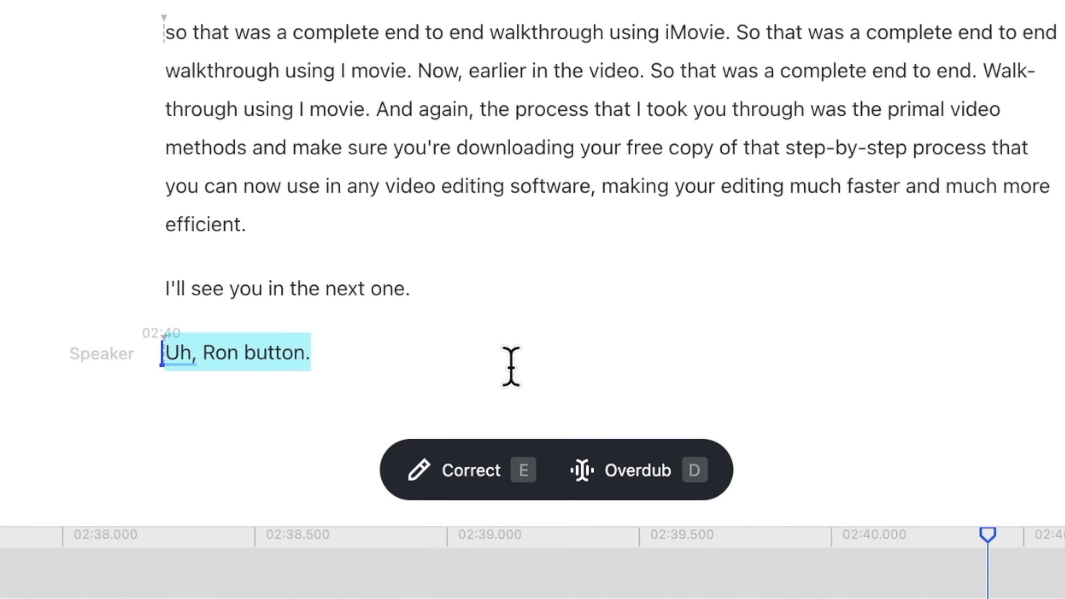
{"action": "key", "text": "BackSpace"}
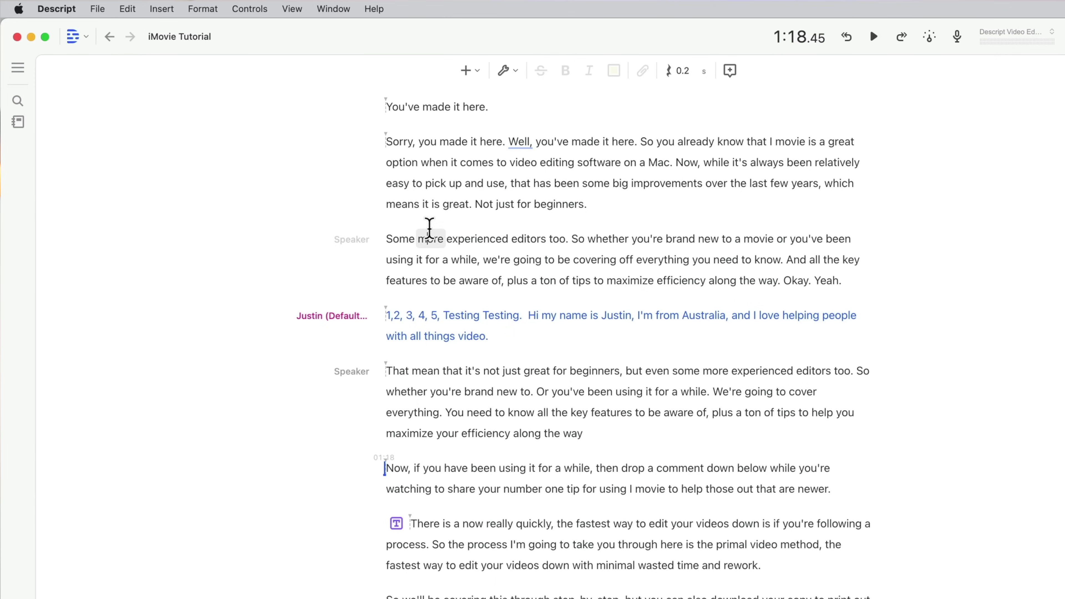
{"action": "left_click", "coordinate": [419, 236]}
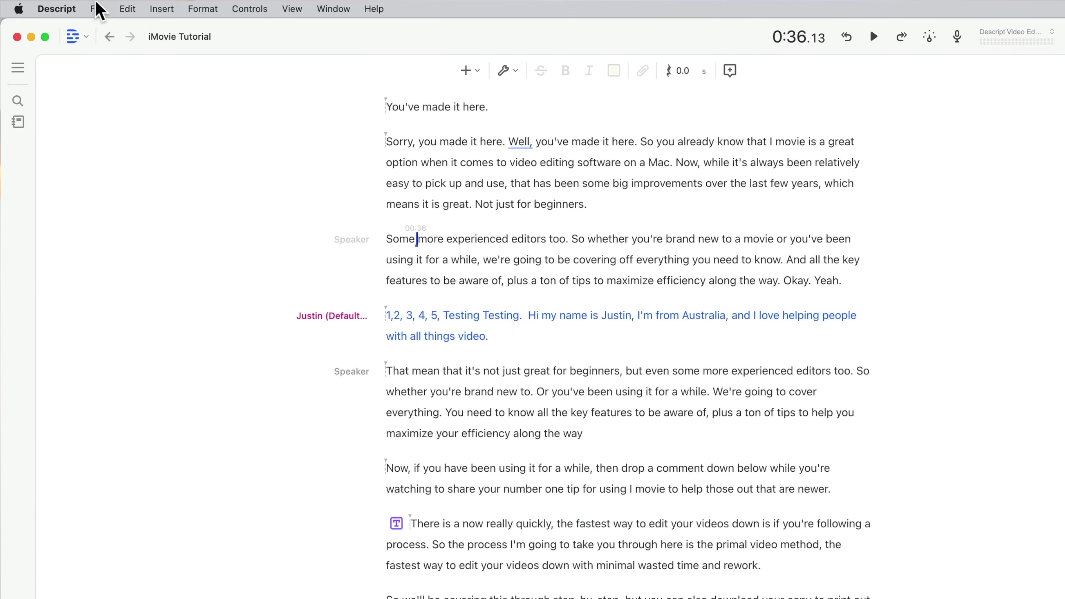
Step: Export the timeline for Final Cut Pro X with media included
{"action": "left_click", "coordinate": [99, 5]}
{"action": "left_click", "coordinate": [227, 218]}
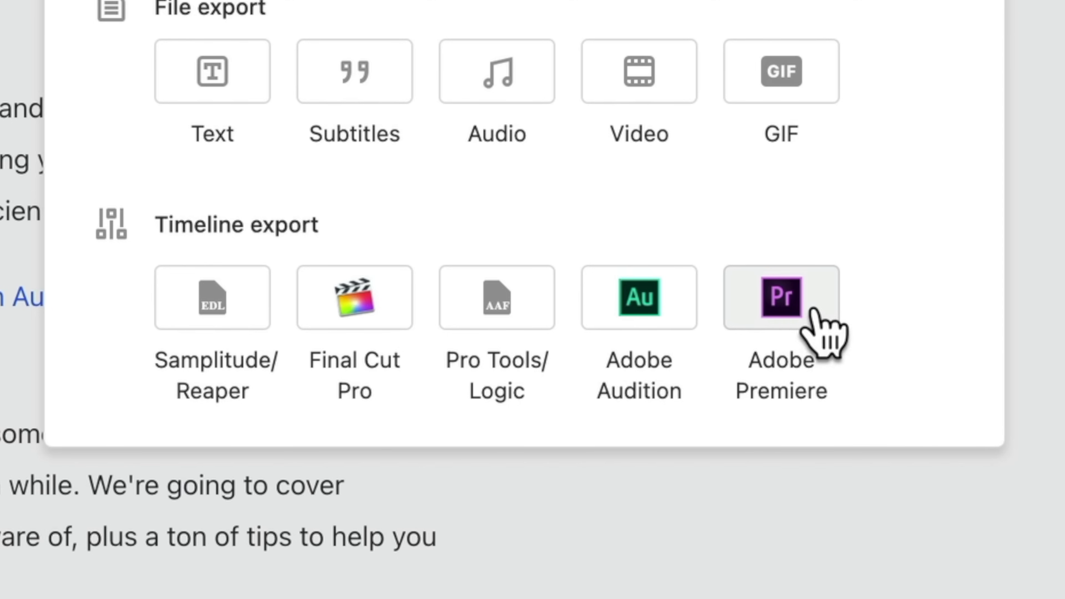
{"action": "left_click", "coordinate": [344, 304]}
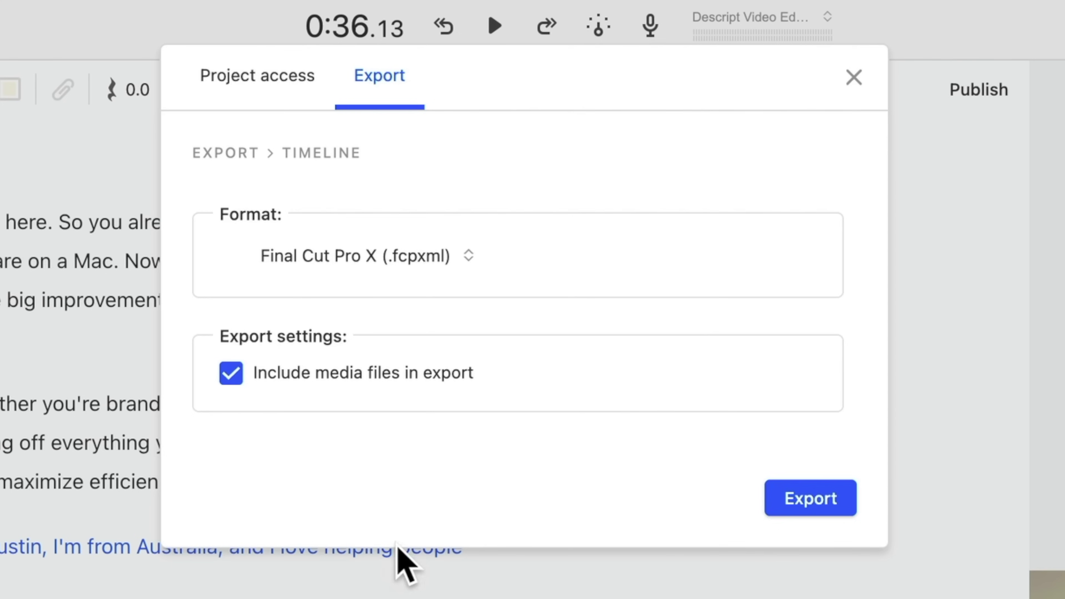
{"action": "left_click", "coordinate": [807, 499]}
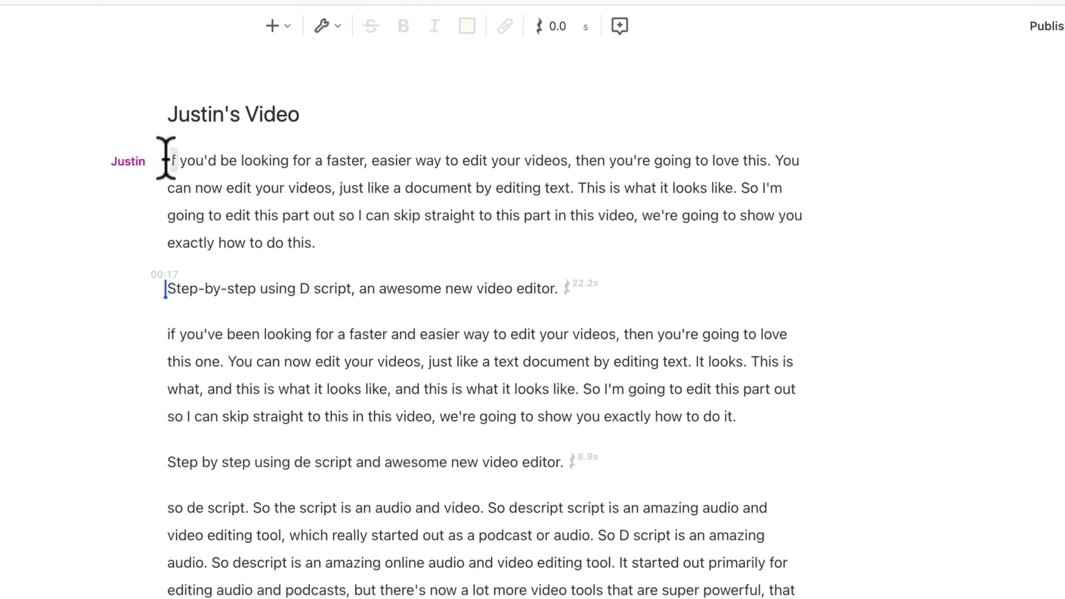
{"action": "left_click_drag", "start_coordinate": [166, 158], "coordinate": [419, 243]}
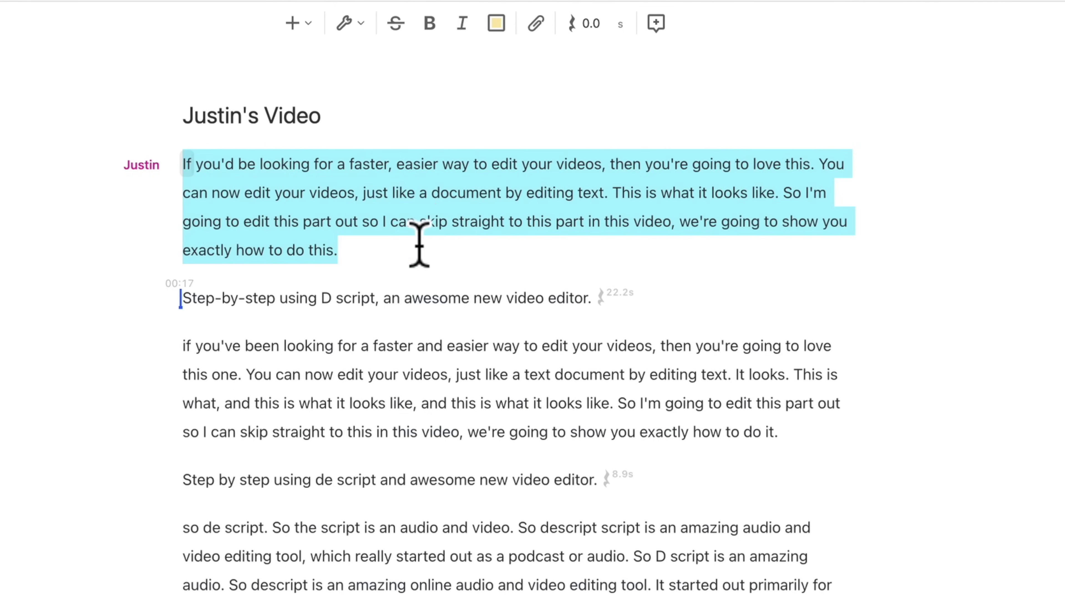